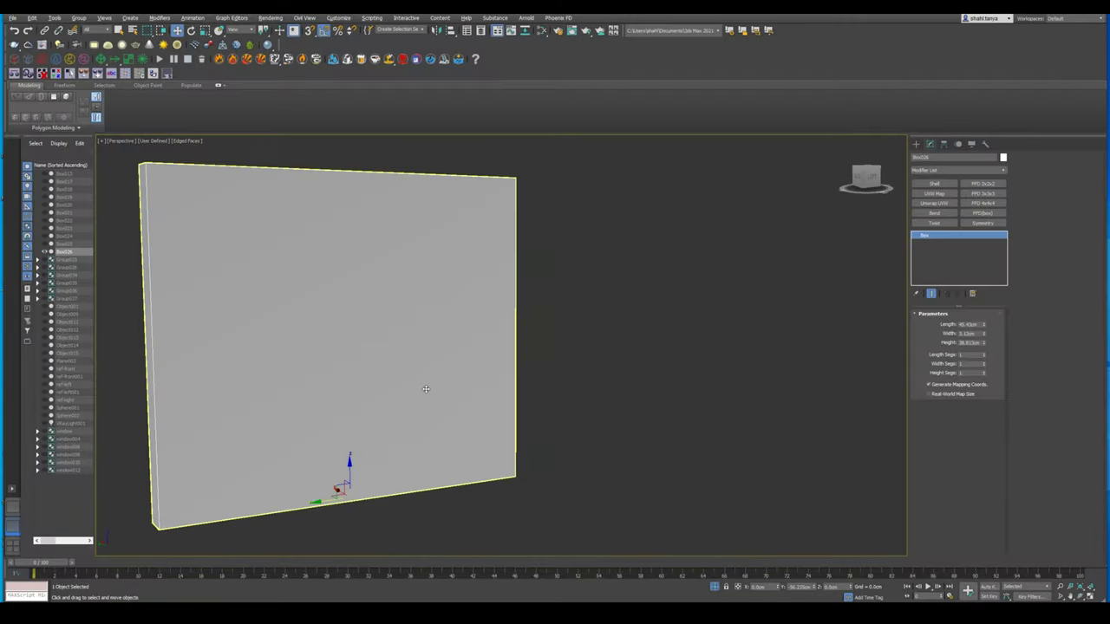
- Place a VRayBlendMtl node and a new VRayMtl node in the Slate Material Editor
{"action": "key", "text": "m"}
{"action": "left_click", "coordinate": [46, 194]}
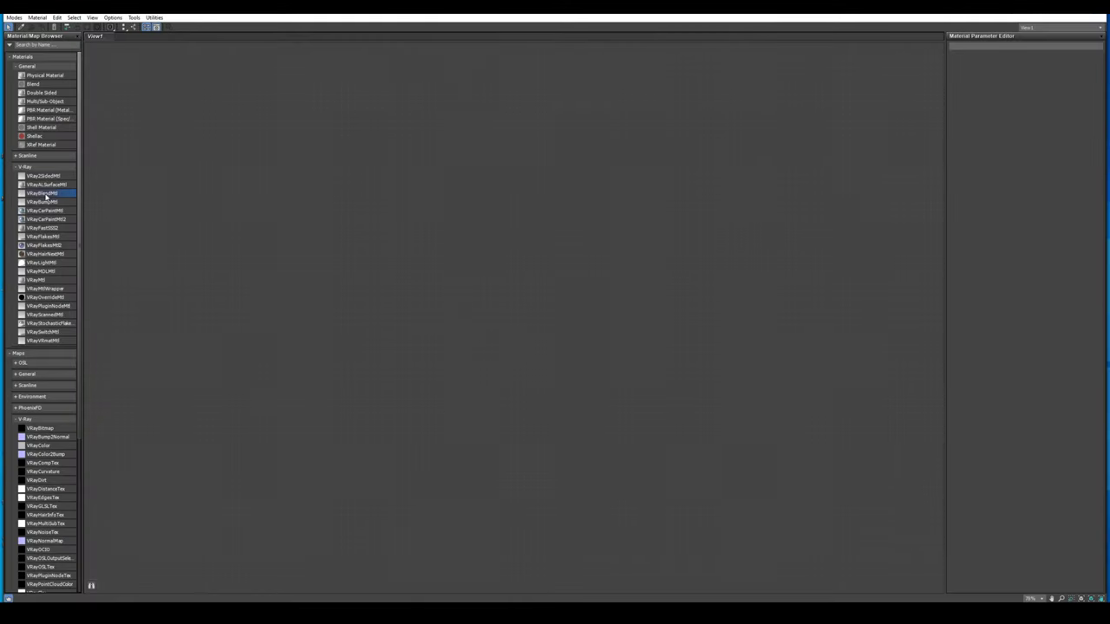
{"action": "left_click_drag", "start_coordinate": [646, 212], "coordinate": [631, 214]}
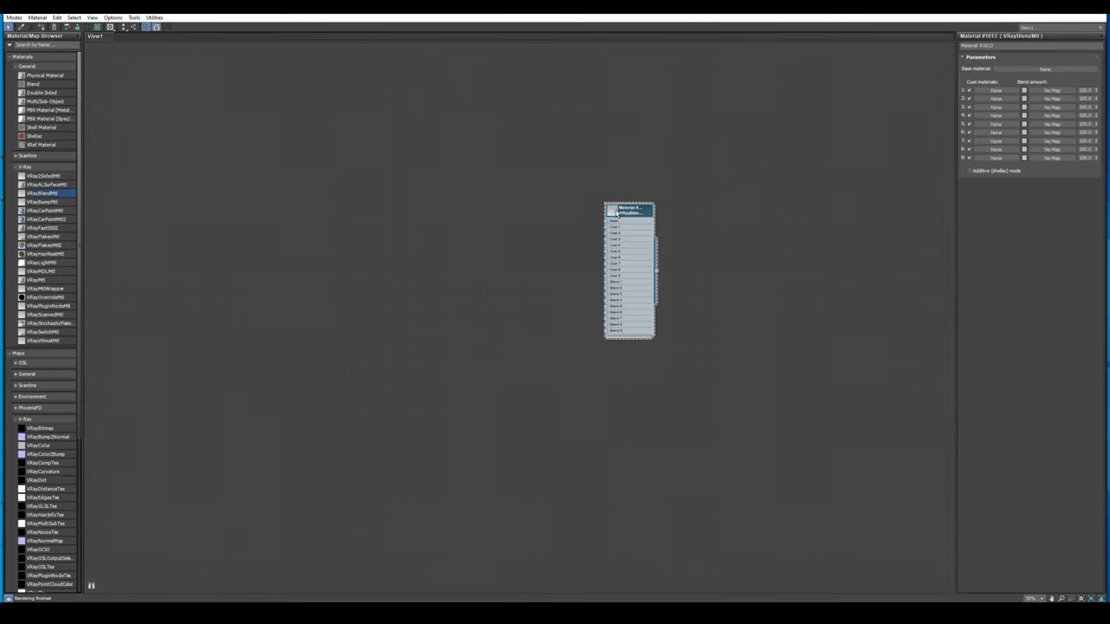
{"action": "double_click", "coordinate": [611, 211]}
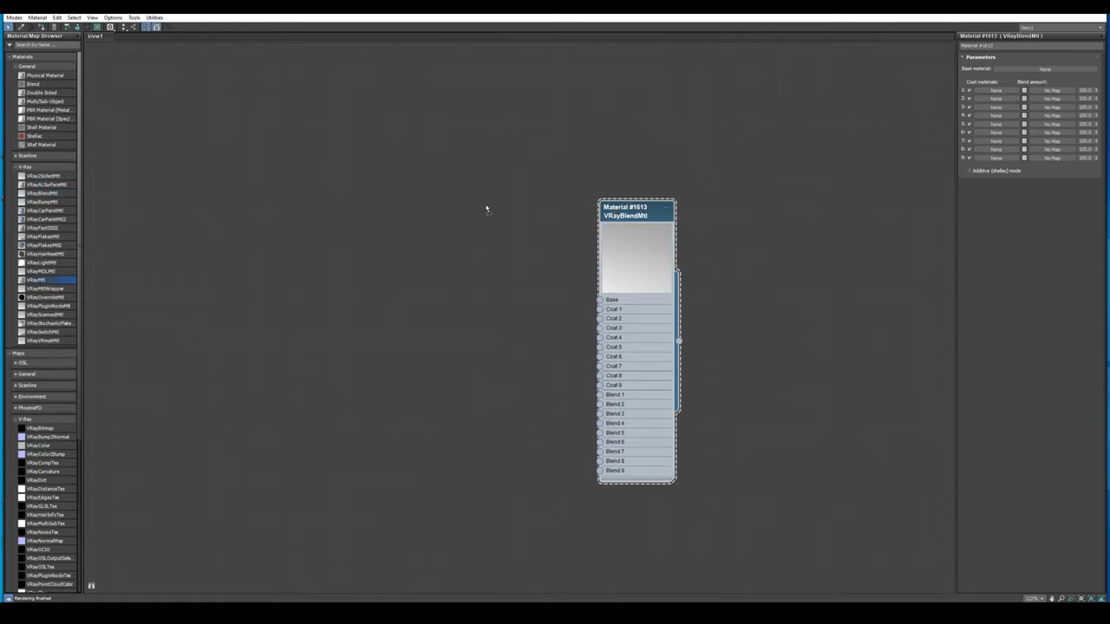
{"action": "left_click_drag", "start_coordinate": [35, 281], "coordinate": [486, 205]}
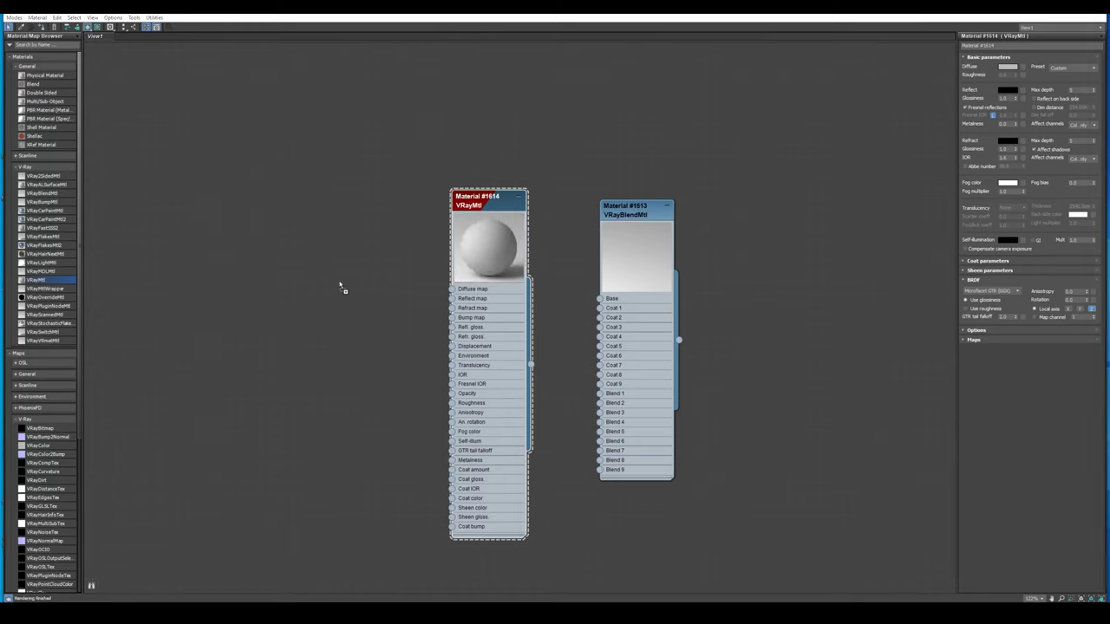
- Feed a plaster_dirt.jpg bitmap into the VRayMtl's Diffuse and wire that material to the blend's Base
{"action": "left_click_drag", "start_coordinate": [2, 286], "coordinate": [342, 287]}
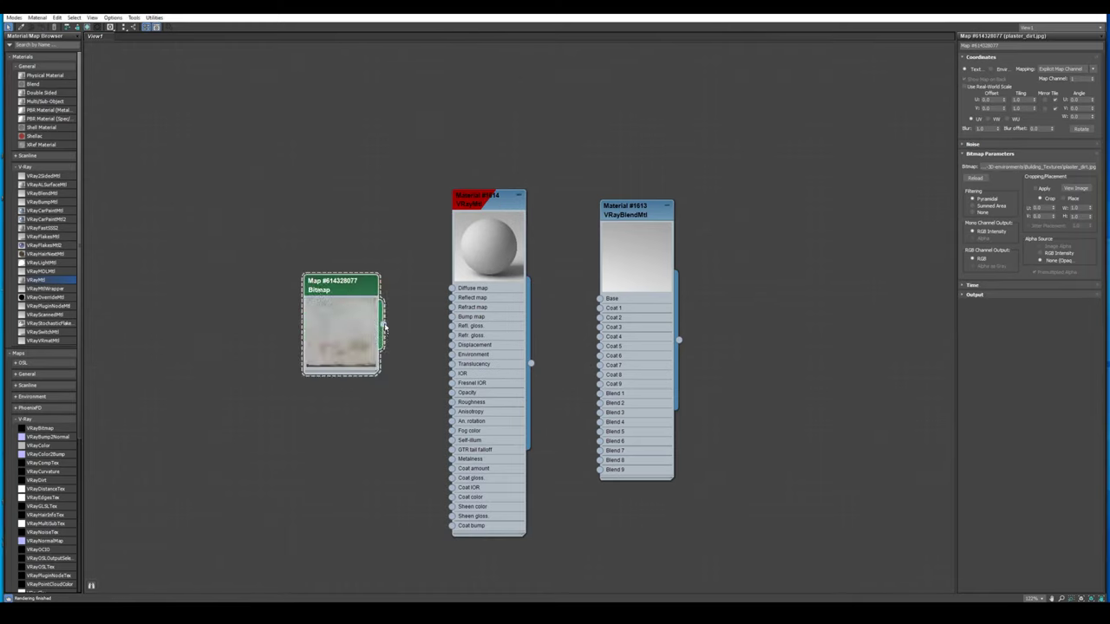
{"action": "left_click_drag", "start_coordinate": [383, 323], "coordinate": [452, 288]}
{"action": "left_click_drag", "start_coordinate": [531, 365], "coordinate": [600, 299]}
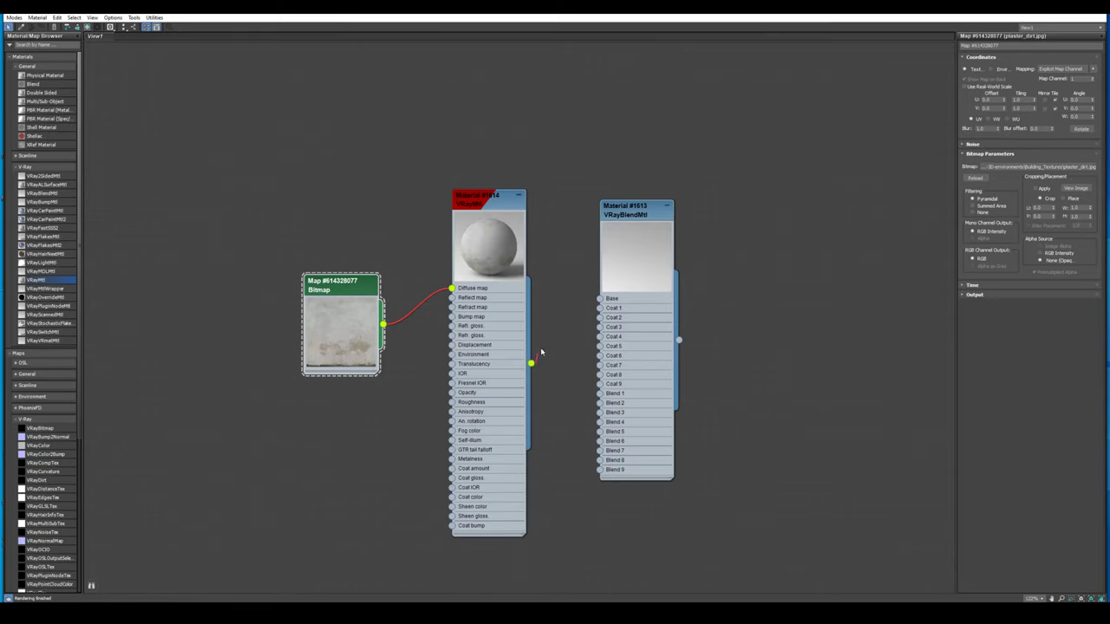
- Select the blend material and show the wall box with textured, lit shading, framed in Perspective
{"action": "left_click", "coordinate": [630, 217]}
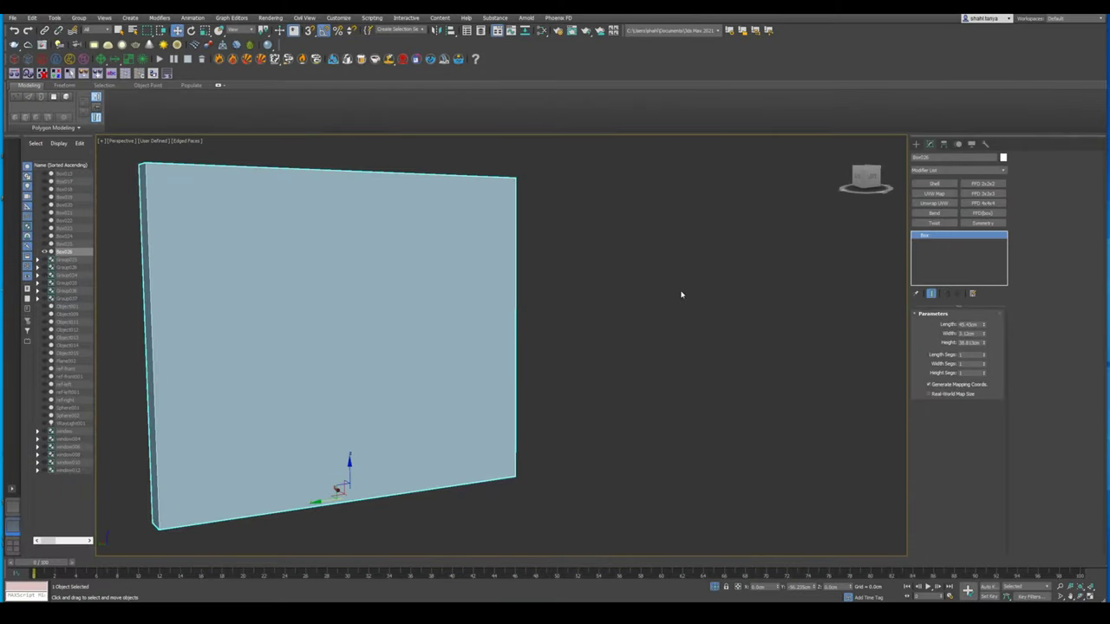
{"action": "mouse_move", "coordinate": [362, 320]}
{"action": "middle_mouse_down", "text": "alt"}
{"action": "mouse_move", "coordinate": [371, 342]}
{"action": "mouse_move", "coordinate": [362, 324]}
{"action": "middle_mouse_up", "text": "alt"}
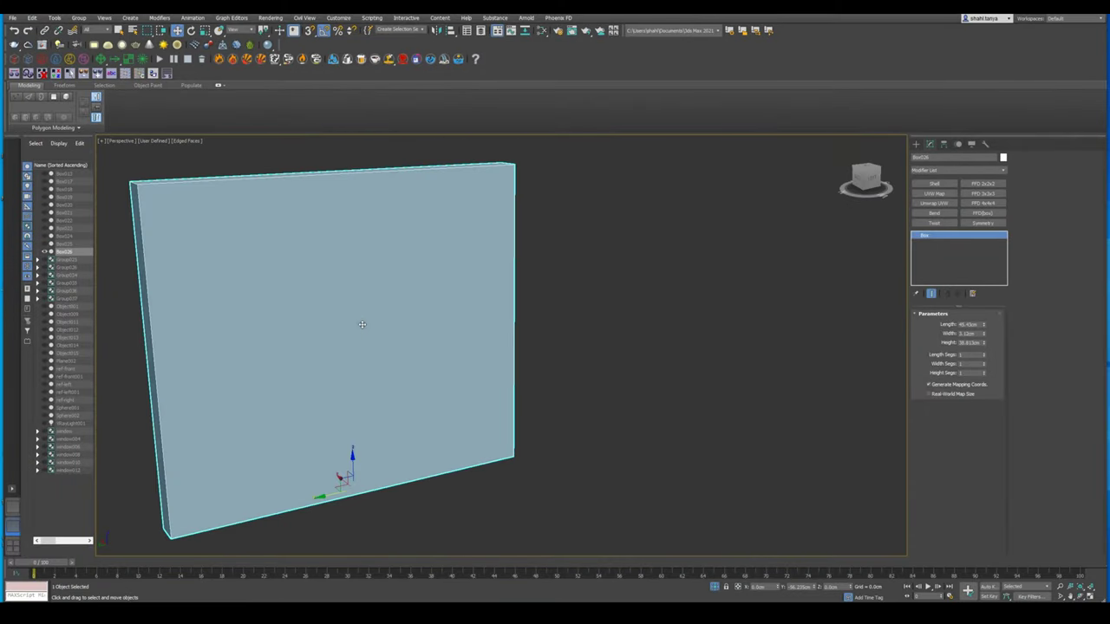
{"action": "left_click", "coordinate": [157, 141]}
{"action": "left_click", "coordinate": [176, 162]}
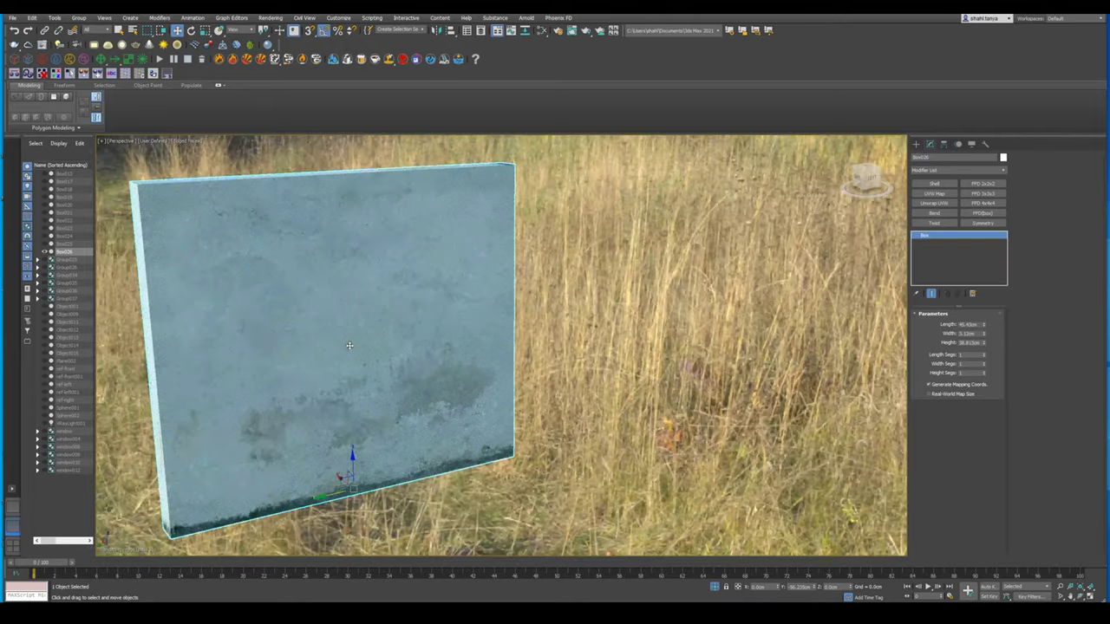
{"action": "mouse_move", "coordinate": [350, 345]}
{"action": "middle_mouse_down"}
{"action": "mouse_move", "coordinate": [564, 343]}
{"action": "mouse_move", "coordinate": [418, 341]}
{"action": "middle_mouse_up"}
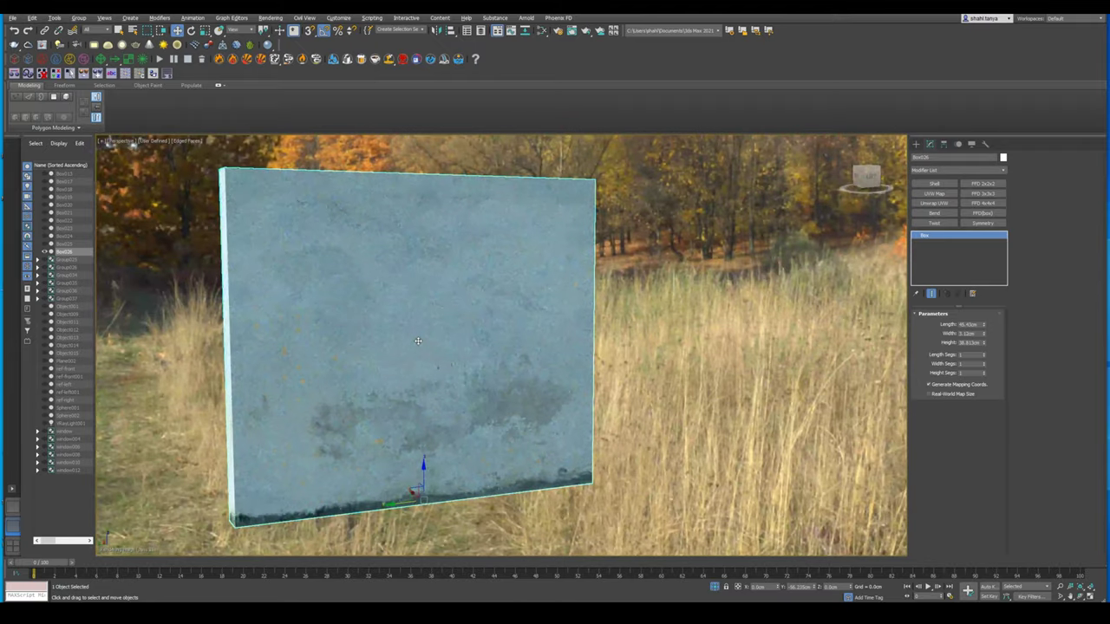
- Add a Box UVW Map modifier to the wall and slide its gizmo sideways
{"action": "left_click", "coordinate": [938, 193]}
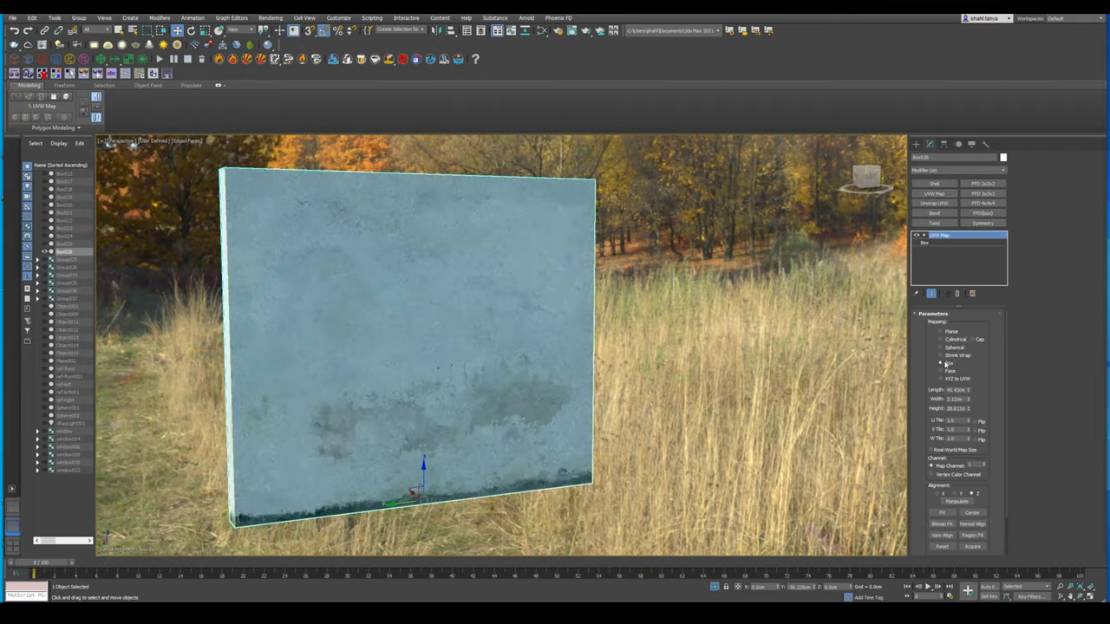
{"action": "left_click", "coordinate": [924, 236]}
{"action": "left_click", "coordinate": [939, 243]}
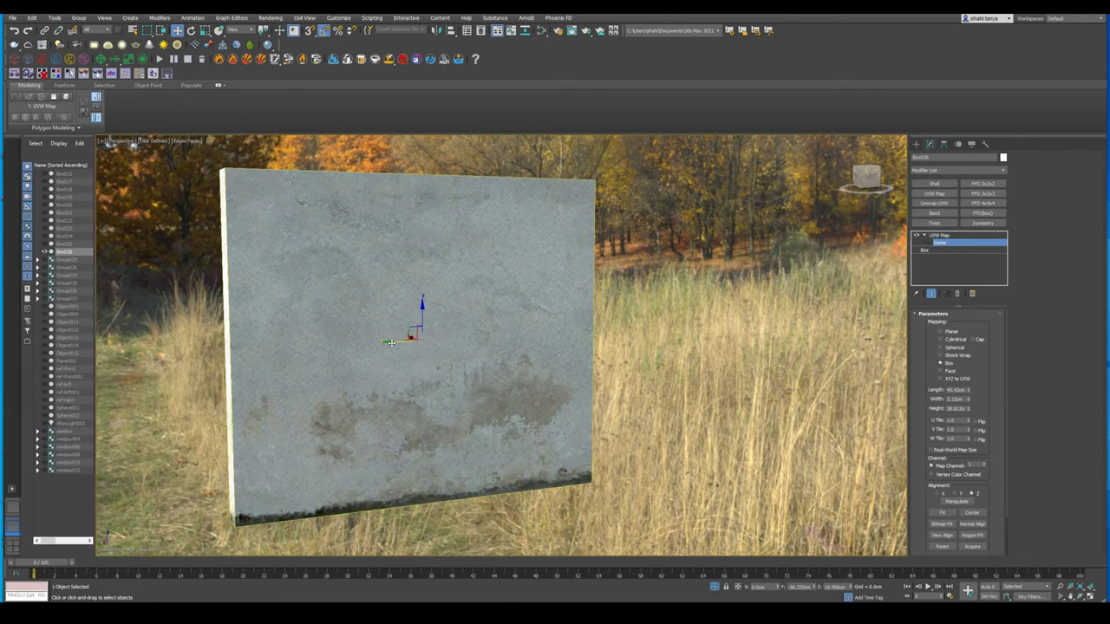
{"action": "left_click_drag", "start_coordinate": [389, 344], "coordinate": [452, 339]}
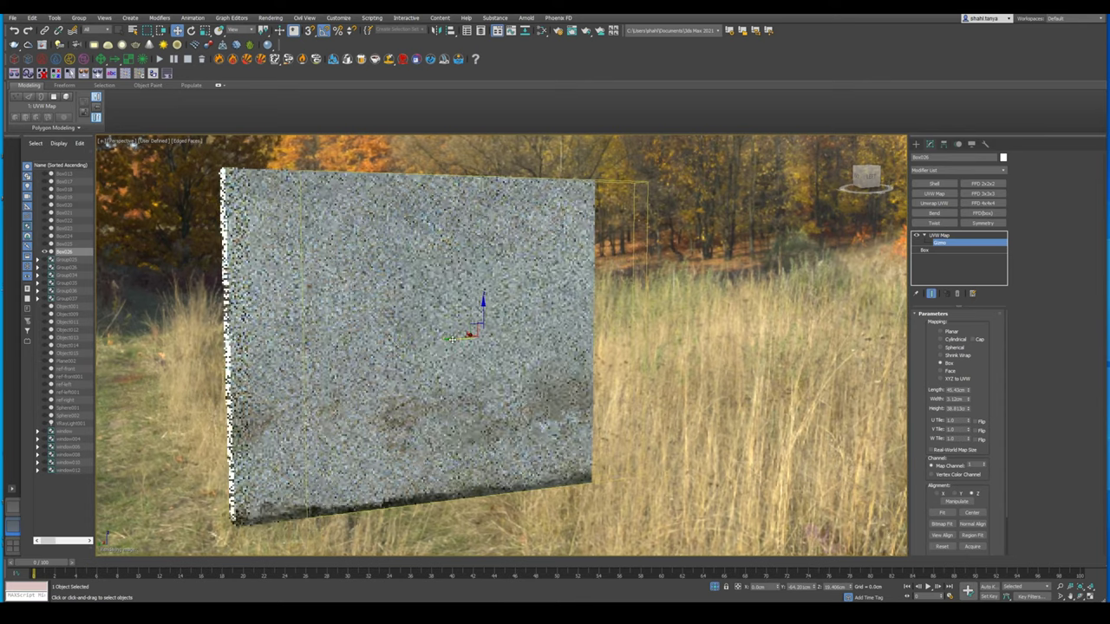
- Scale up the mapping gizmo until the seams disappear, then return the viewport to plain grey shading
{"action": "key", "text": "r"}
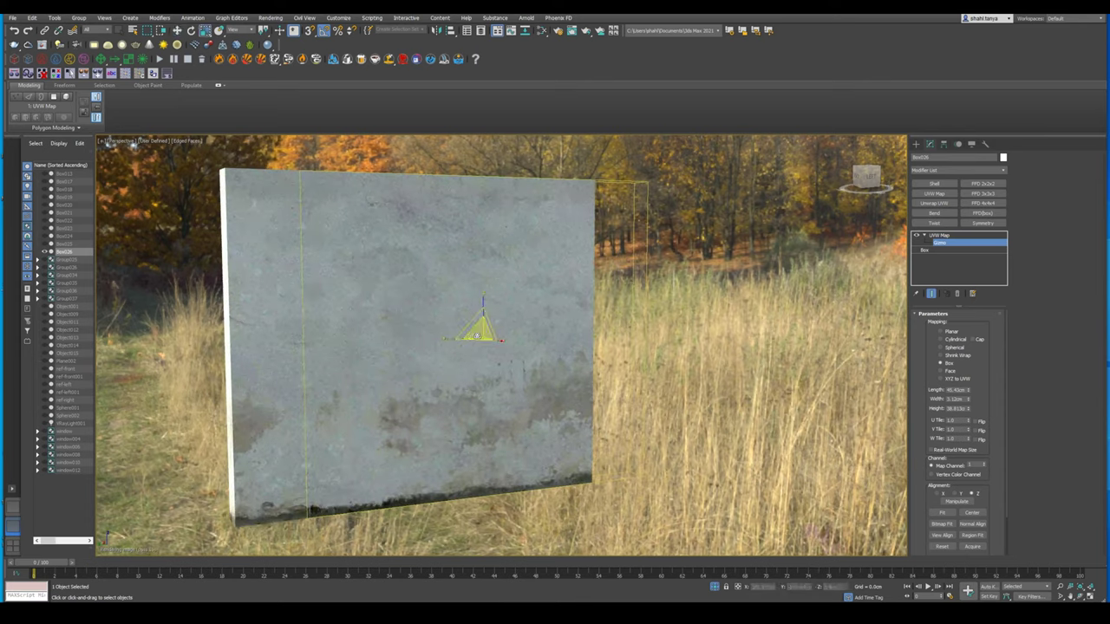
{"action": "left_click_drag", "start_coordinate": [482, 332], "coordinate": [491, 331]}
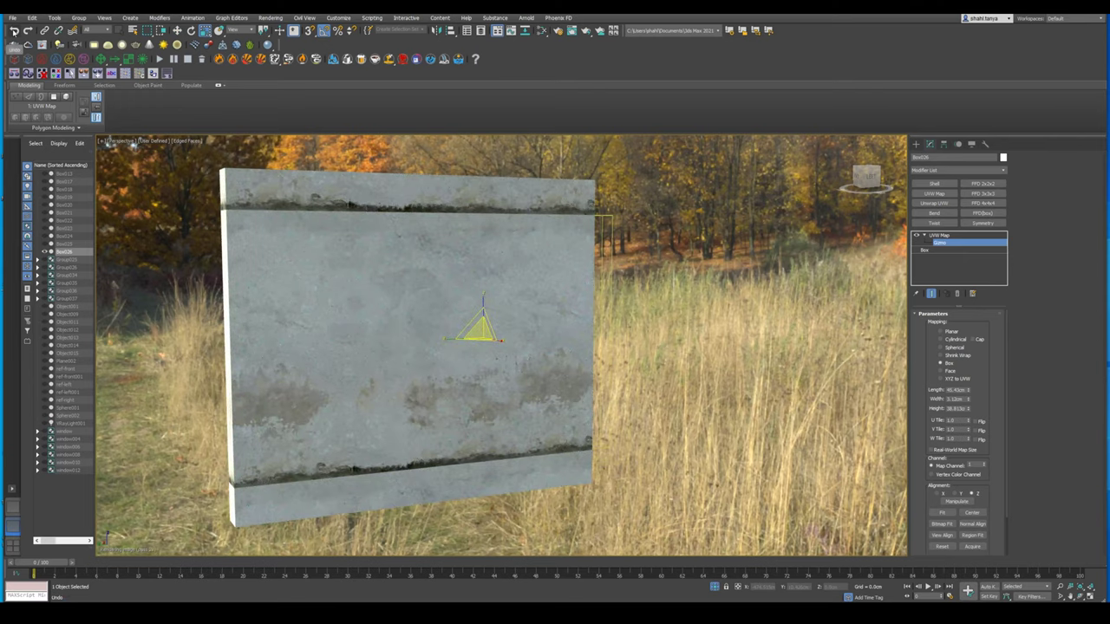
{"action": "left_click_drag", "start_coordinate": [482, 329], "coordinate": [449, 411]}
{"action": "middle_click_drag", "start_coordinate": [450, 411], "coordinate": [416, 446], "text": "alt"}
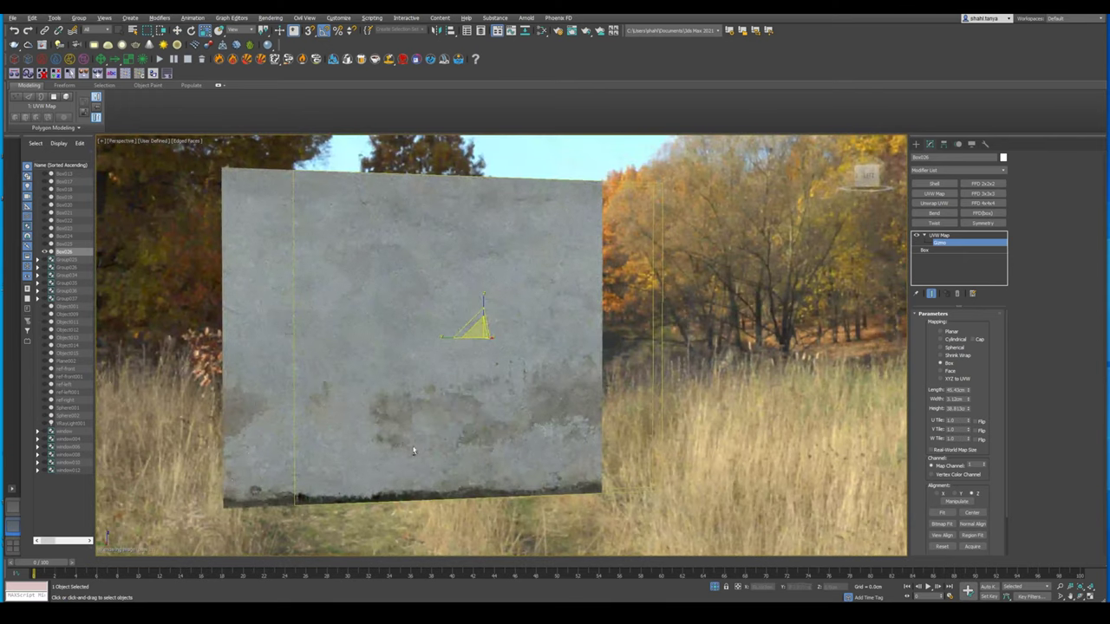
{"action": "left_click", "coordinate": [157, 142]}
{"action": "left_click", "coordinate": [168, 162]}
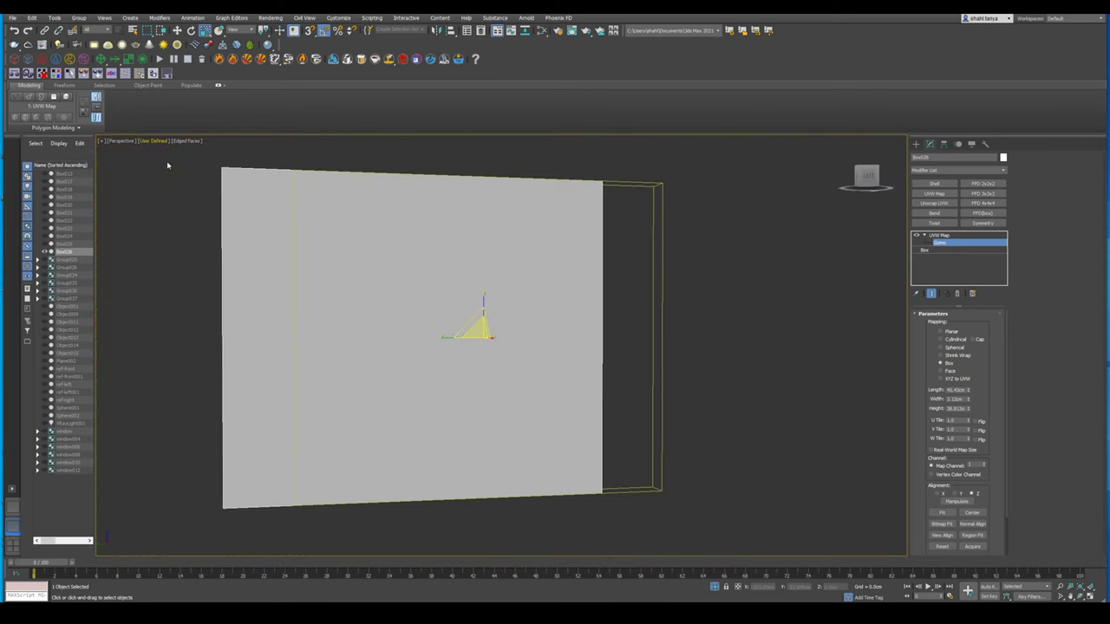
- Create a VRayMtl with a plaster_clean_damage_1.jpg diffuse map and wire it into the blend's Coat 1
{"action": "key", "text": "m"}
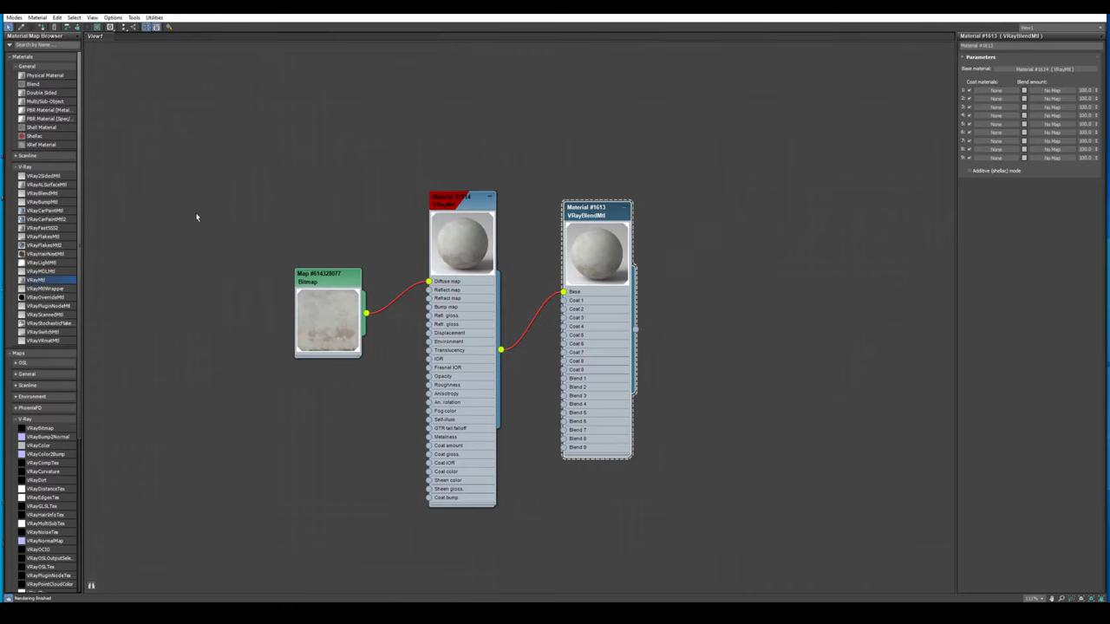
{"action": "middle_click_drag", "start_coordinate": [319, 200], "coordinate": [325, 180]}
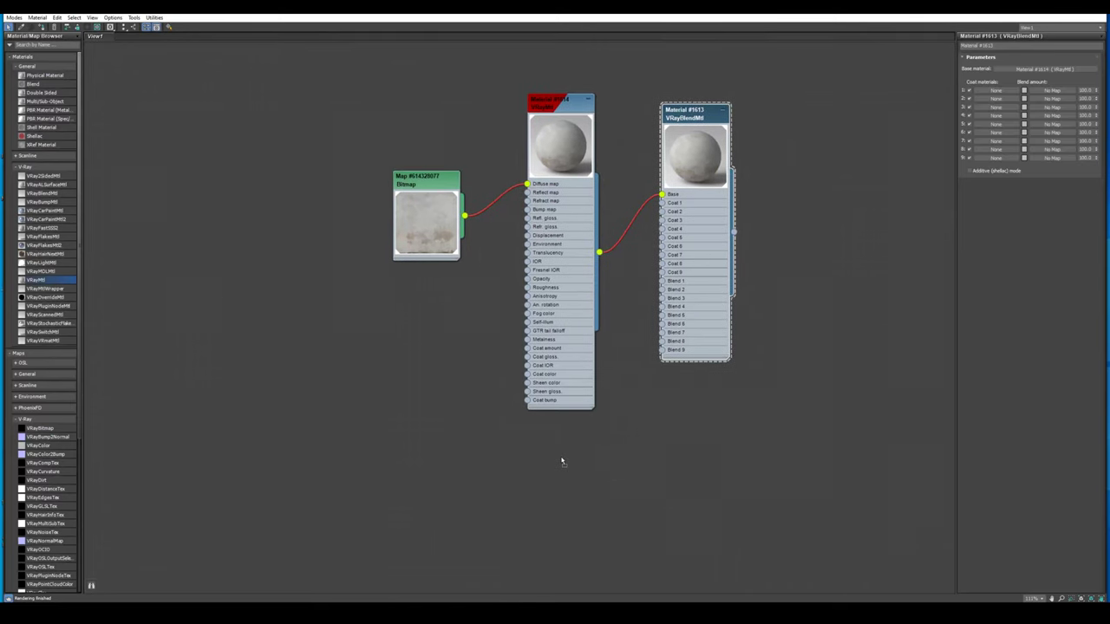
{"action": "left_click", "coordinate": [562, 458]}
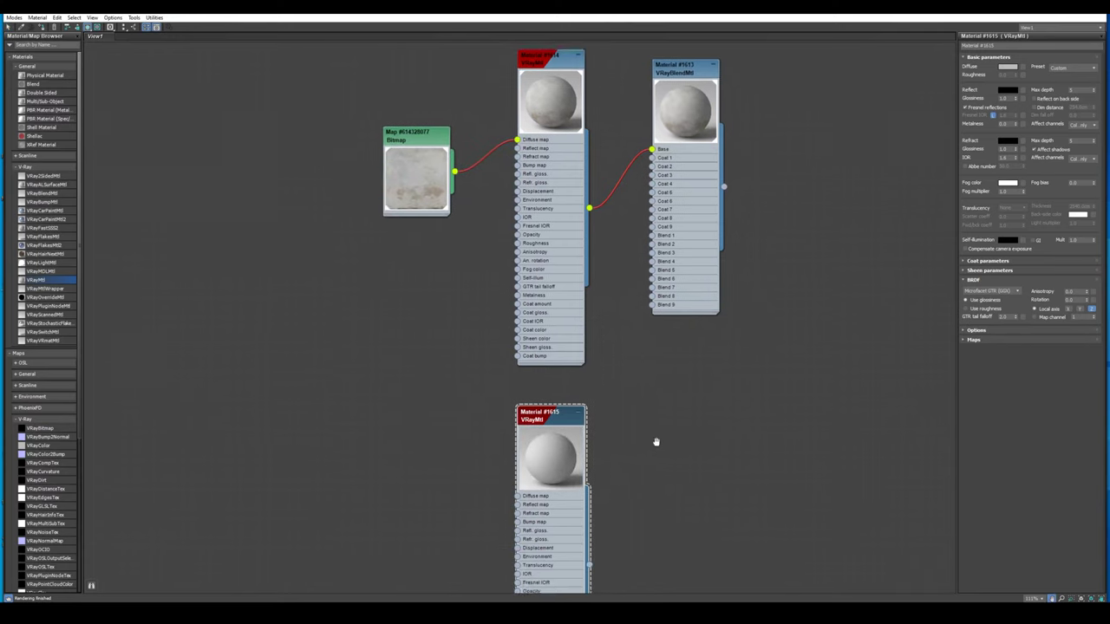
{"action": "scroll", "coordinate": [657, 443], "scroll_direction": "down", "scroll_amount": 2}
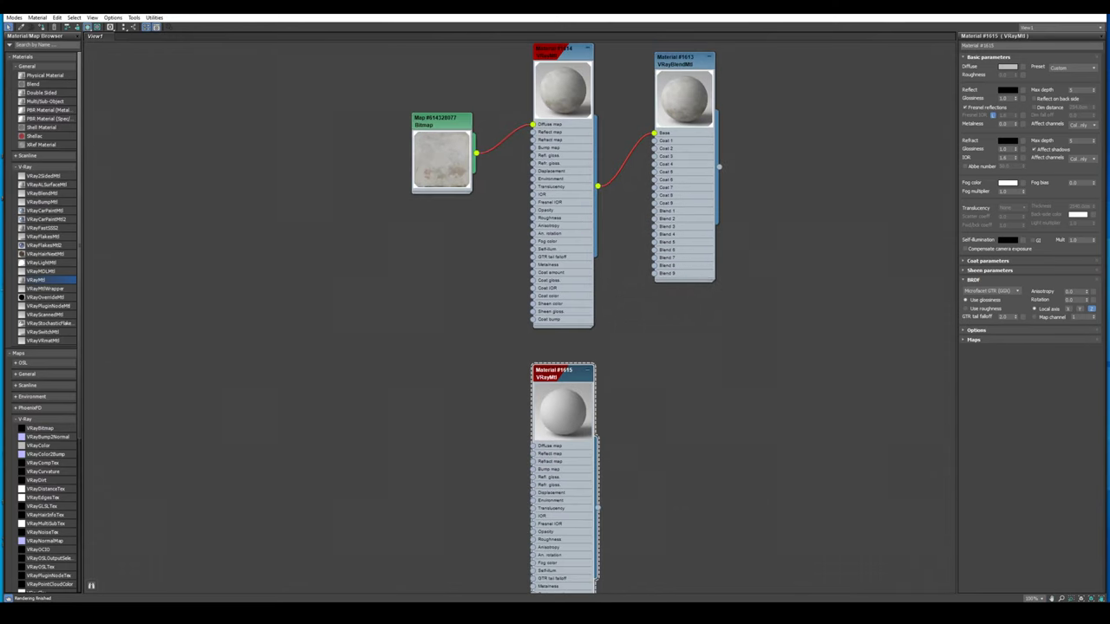
{"action": "left_click_drag", "start_coordinate": [418, 408], "coordinate": [397, 408]}
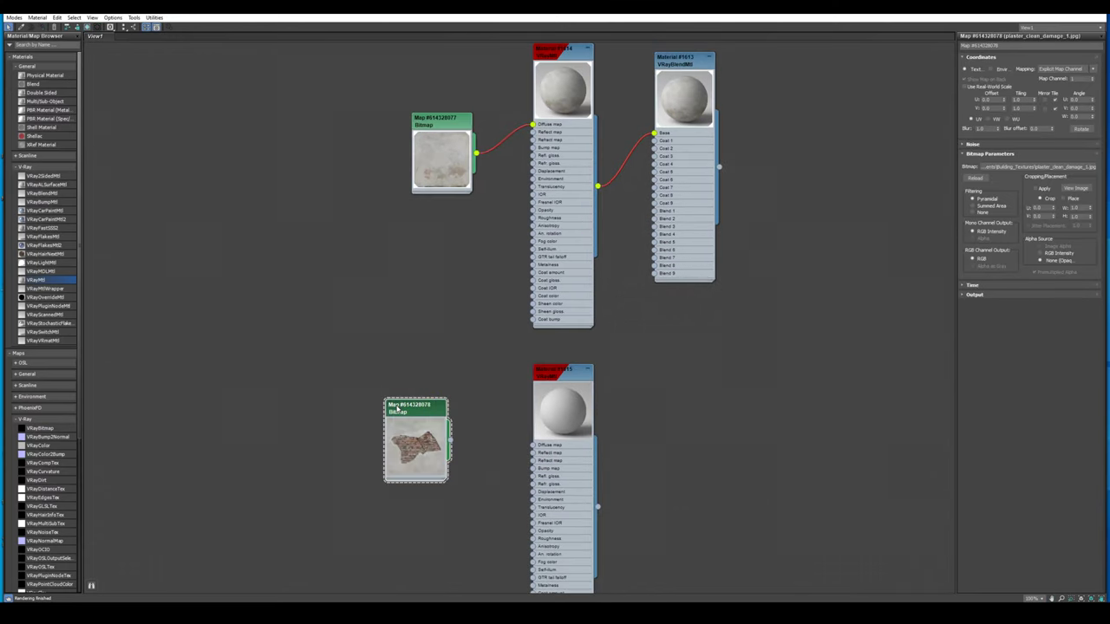
{"action": "left_click_drag", "start_coordinate": [450, 442], "coordinate": [533, 445]}
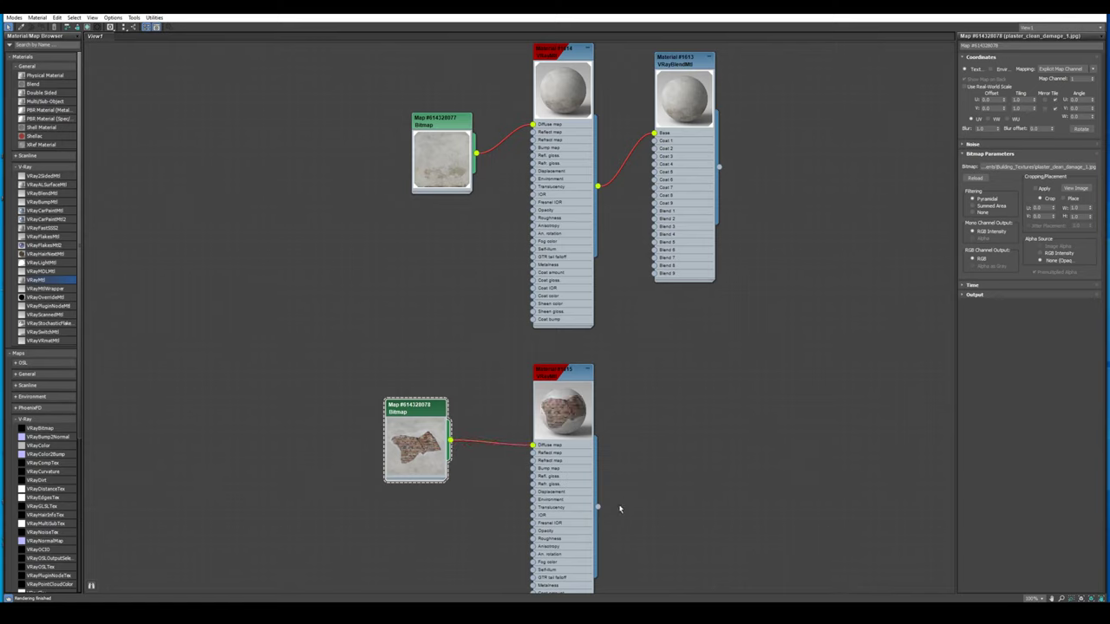
{"action": "left_click_drag", "start_coordinate": [598, 509], "coordinate": [654, 140]}
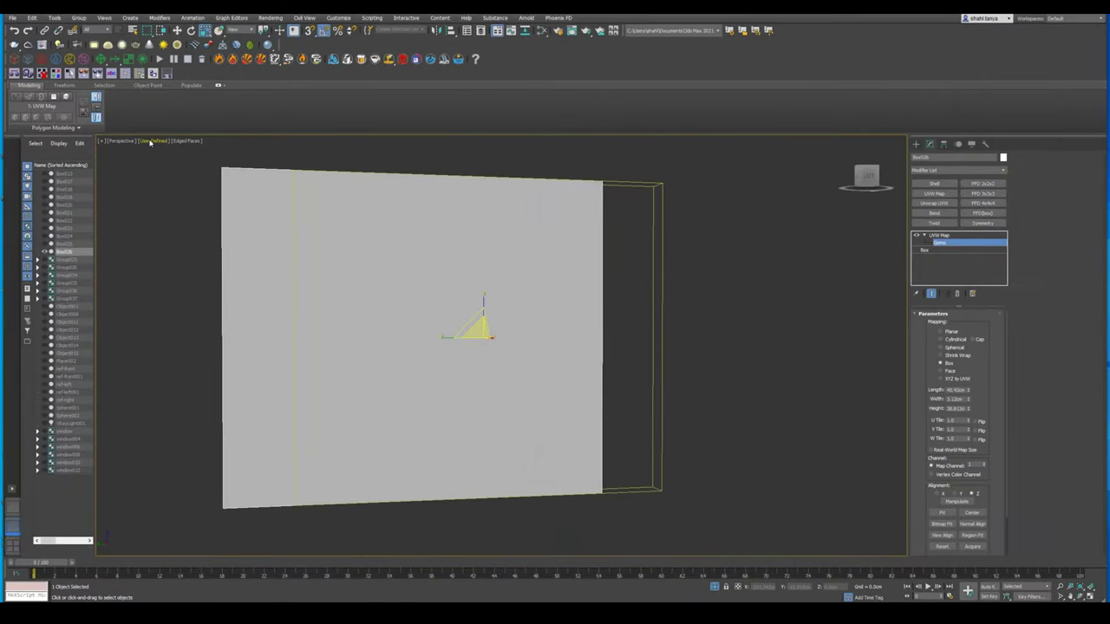
- Restore textured viewport display and orbit to face the plaster wall straight on
{"action": "left_click", "coordinate": [150, 143]}
{"action": "left_click", "coordinate": [154, 161]}
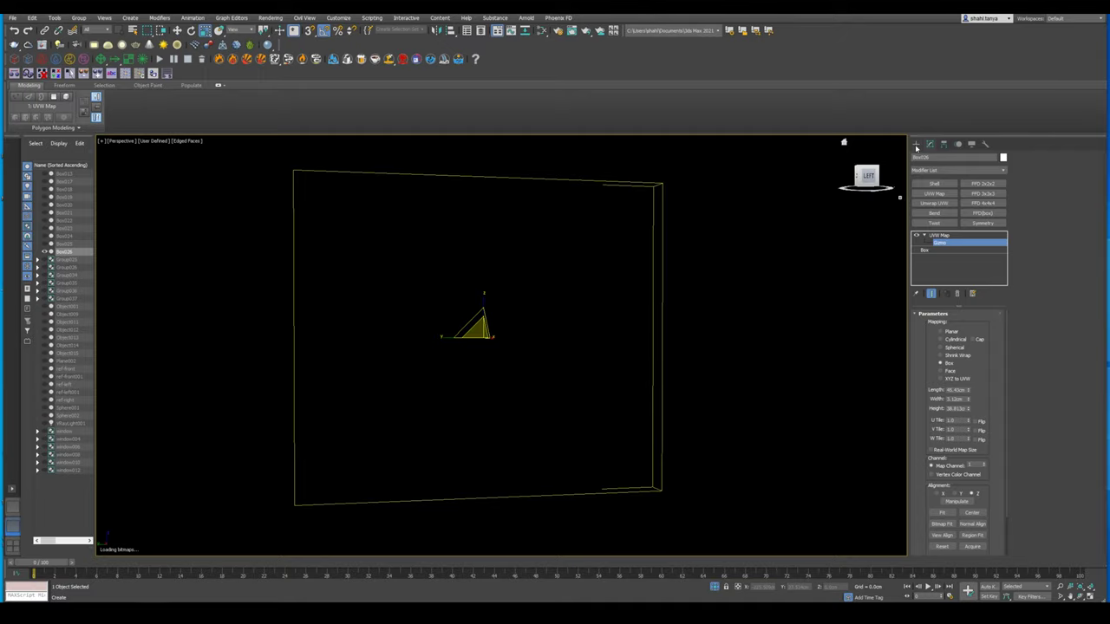
{"action": "left_click", "coordinate": [915, 145]}
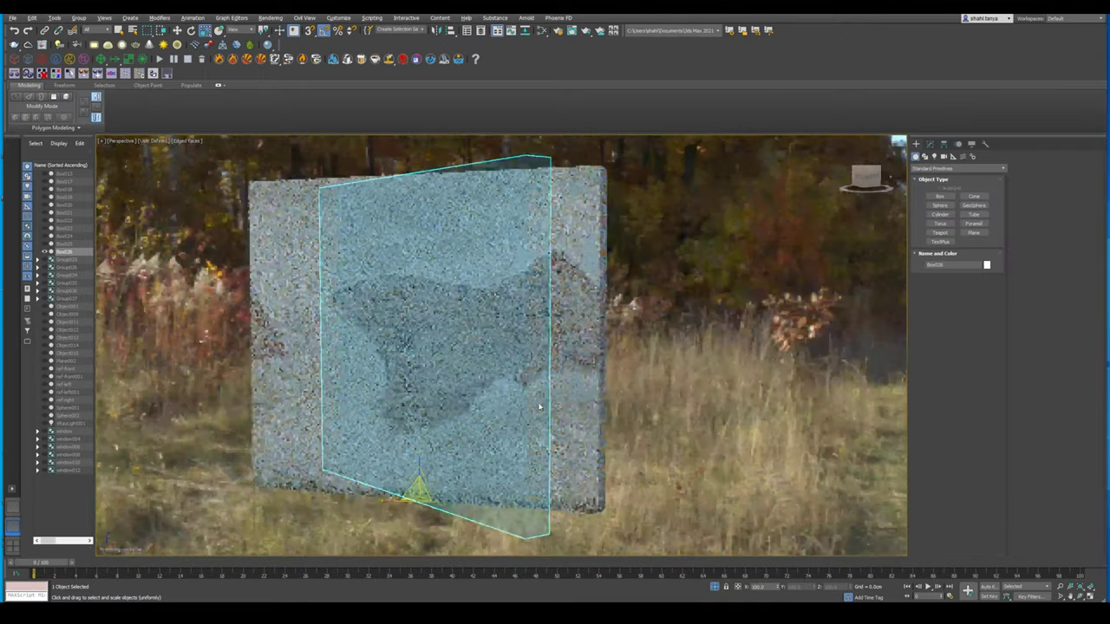
{"action": "mouse_move", "coordinate": [539, 407]}
{"action": "middle_mouse_down", "text": "alt"}
{"action": "mouse_move", "coordinate": [440, 408]}
{"action": "mouse_move", "coordinate": [601, 405]}
{"action": "middle_mouse_up", "text": "alt"}
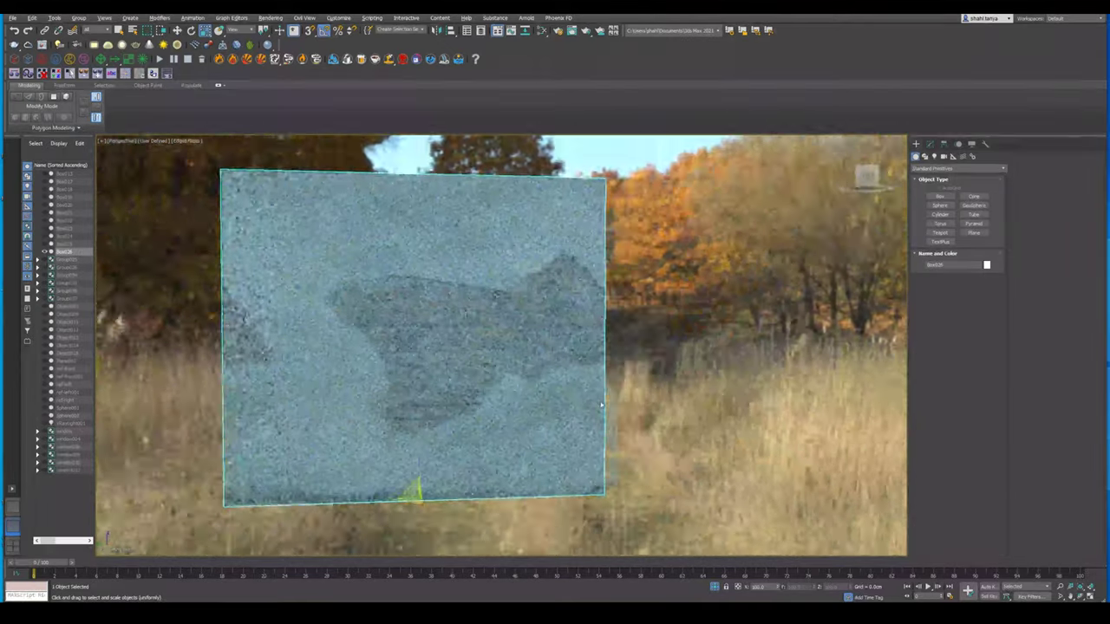
{"action": "left_click", "coordinate": [151, 142]}
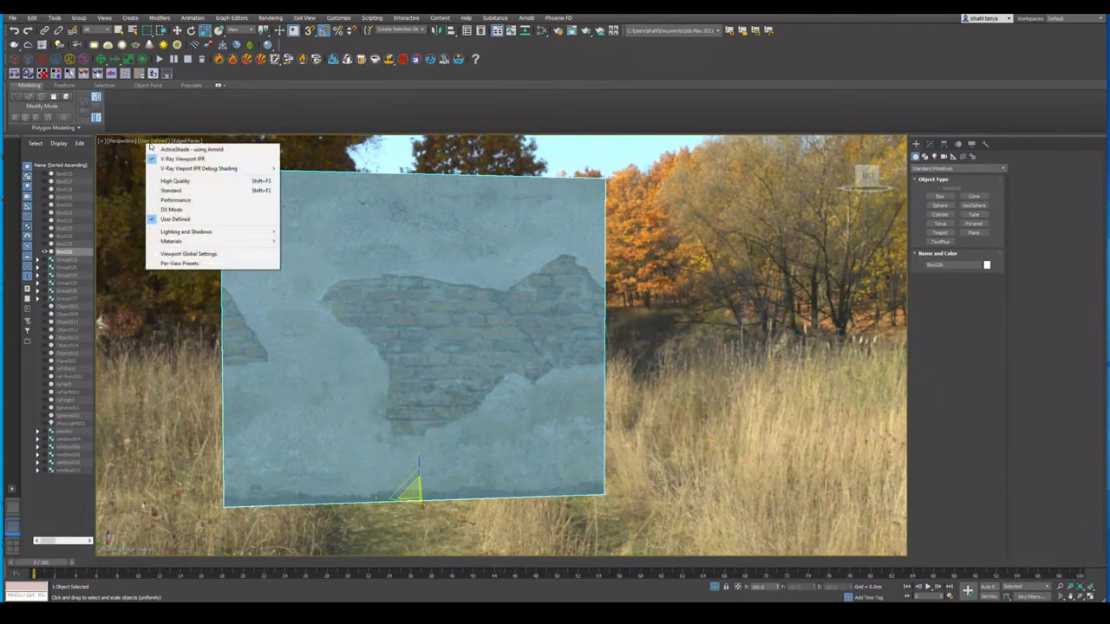
{"action": "left_click", "coordinate": [160, 157]}
- Add the damage mask bitmap and connect it to the brick VRayMtl's Opacity
{"action": "key", "text": "m"}
{"action": "middle_click_drag", "start_coordinate": [631, 452], "coordinate": [631, 345]}
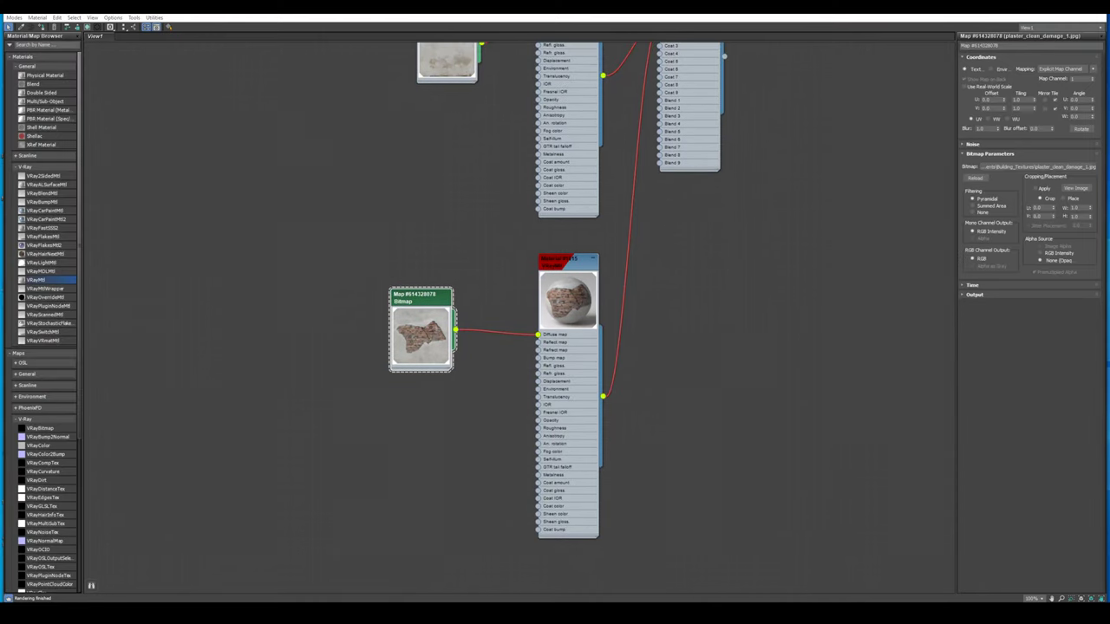
{"action": "left_click_drag", "start_coordinate": [2, 407], "coordinate": [422, 442]}
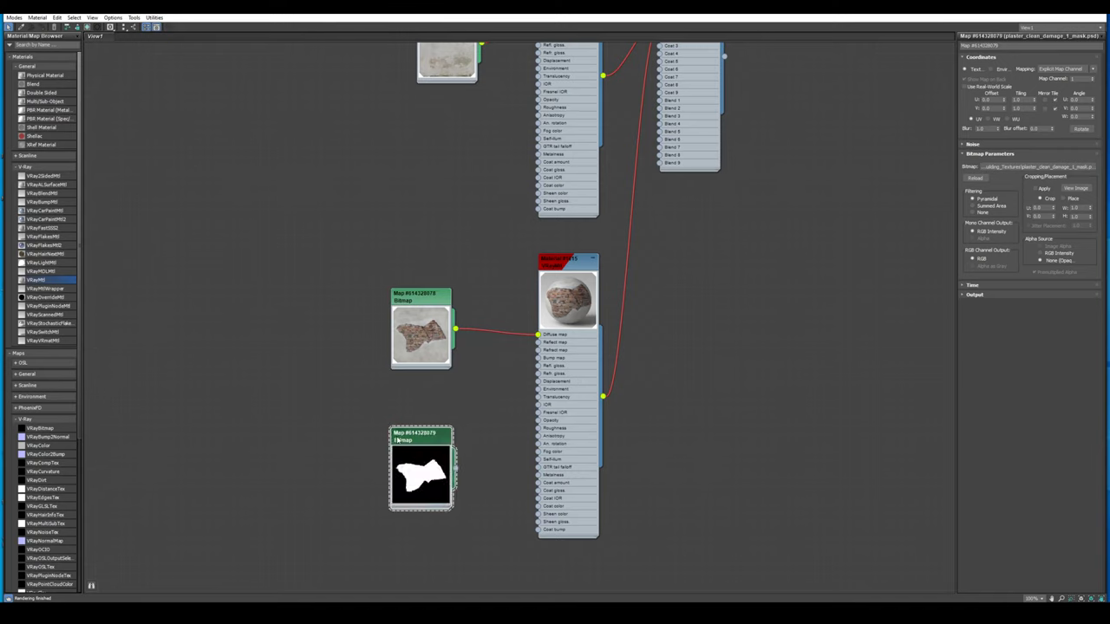
{"action": "left_click_drag", "start_coordinate": [457, 473], "coordinate": [538, 420]}
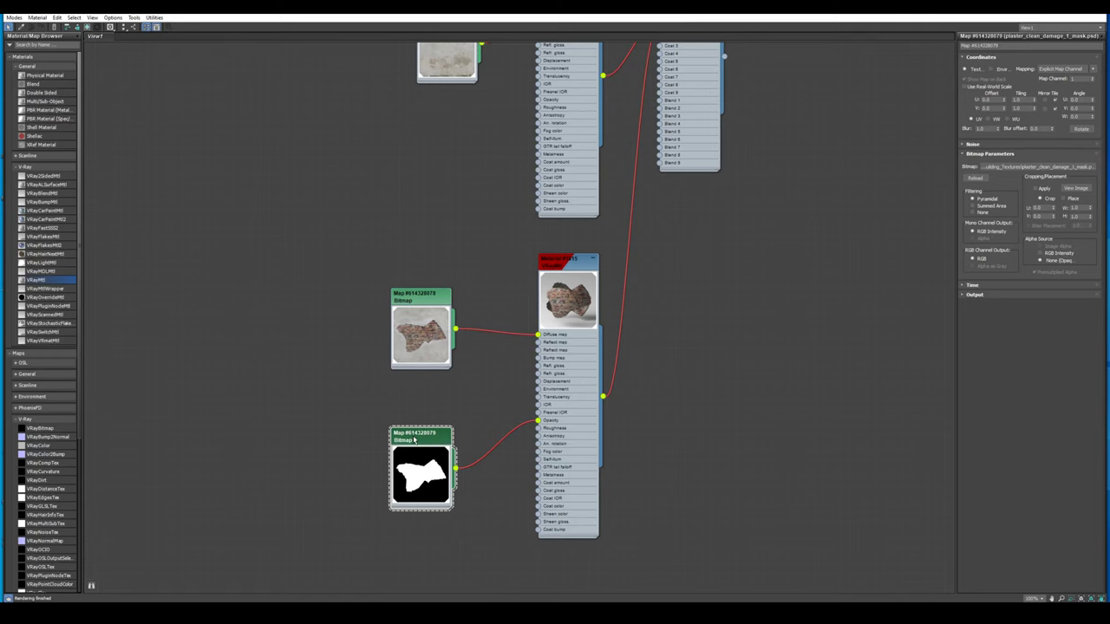
- Copy the mask bitmap node and wire the copy into the VRayBlendMtl's Blend 1
{"action": "left_click_drag", "start_coordinate": [415, 439], "coordinate": [746, 234], "text": "shift"}
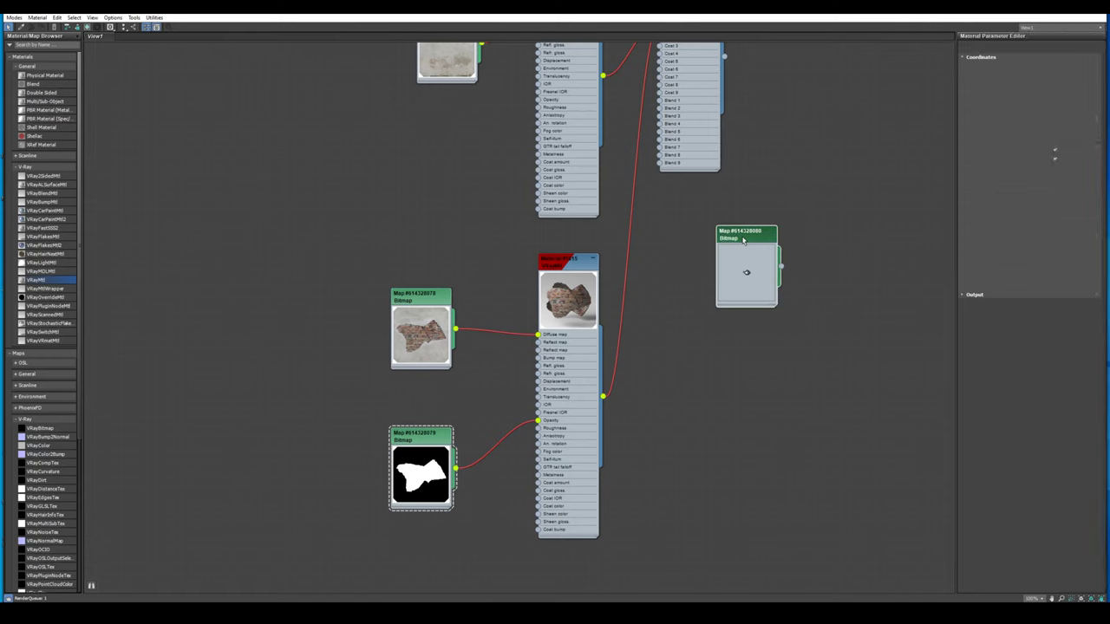
{"action": "middle_click_drag", "start_coordinate": [755, 260], "coordinate": [793, 389]}
{"action": "left_click_drag", "start_coordinate": [820, 398], "coordinate": [699, 232]}
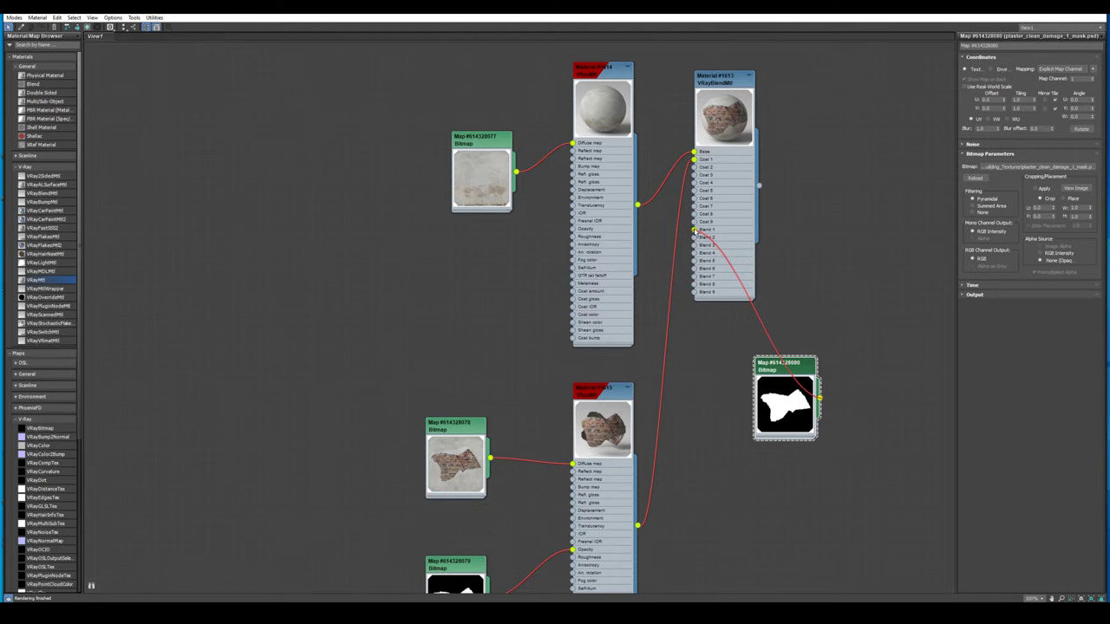
- Tidy the blend material's node layout and refresh the viewport shading to show the brick patch
{"action": "left_click", "coordinate": [731, 76]}
{"action": "key", "text": "c"}
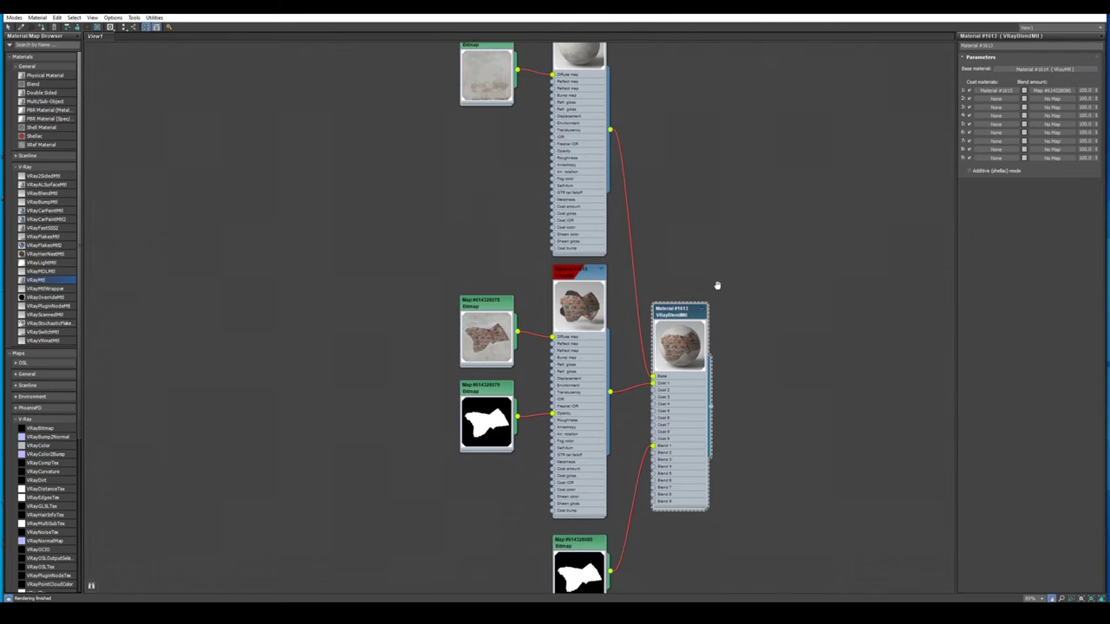
{"action": "middle_click_drag", "start_coordinate": [717, 286], "coordinate": [715, 250]}
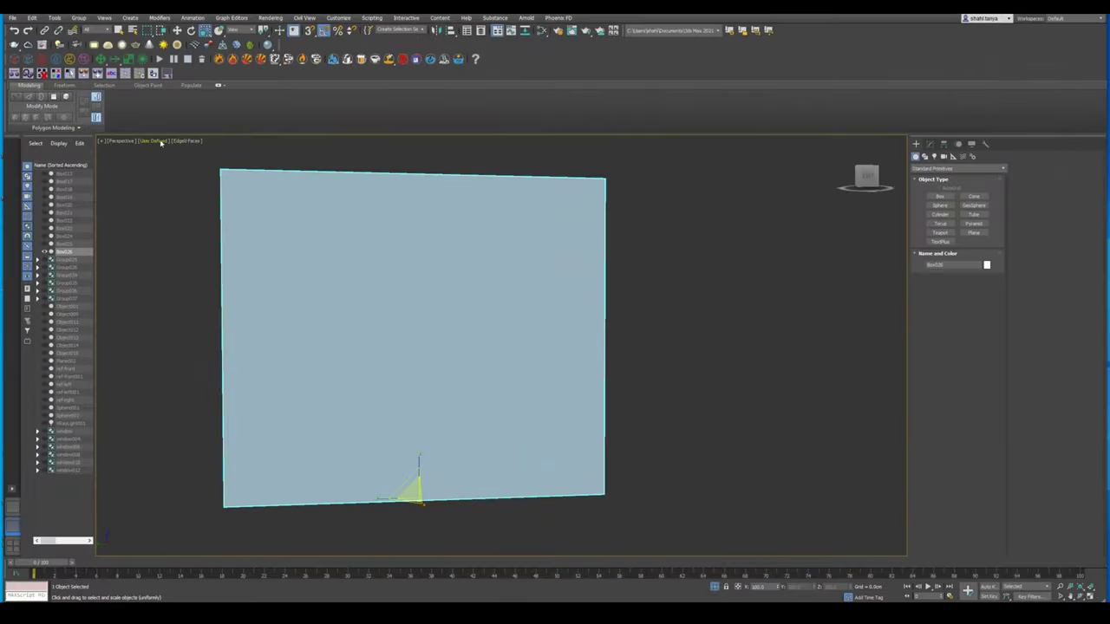
{"action": "left_click", "coordinate": [161, 141]}
{"action": "left_click", "coordinate": [171, 164]}
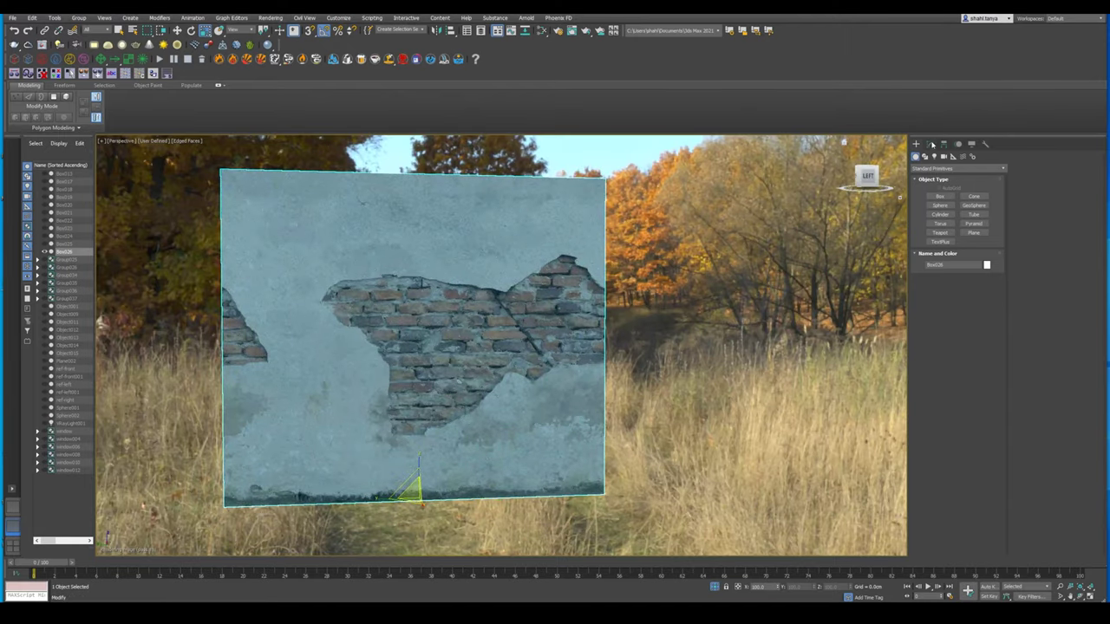
- Add a second UVW Map modifier with Box mapping and set its map channel to 2
{"action": "left_click", "coordinate": [930, 144]}
{"action": "left_click", "coordinate": [933, 194]}
{"action": "left_click", "coordinate": [932, 194]}
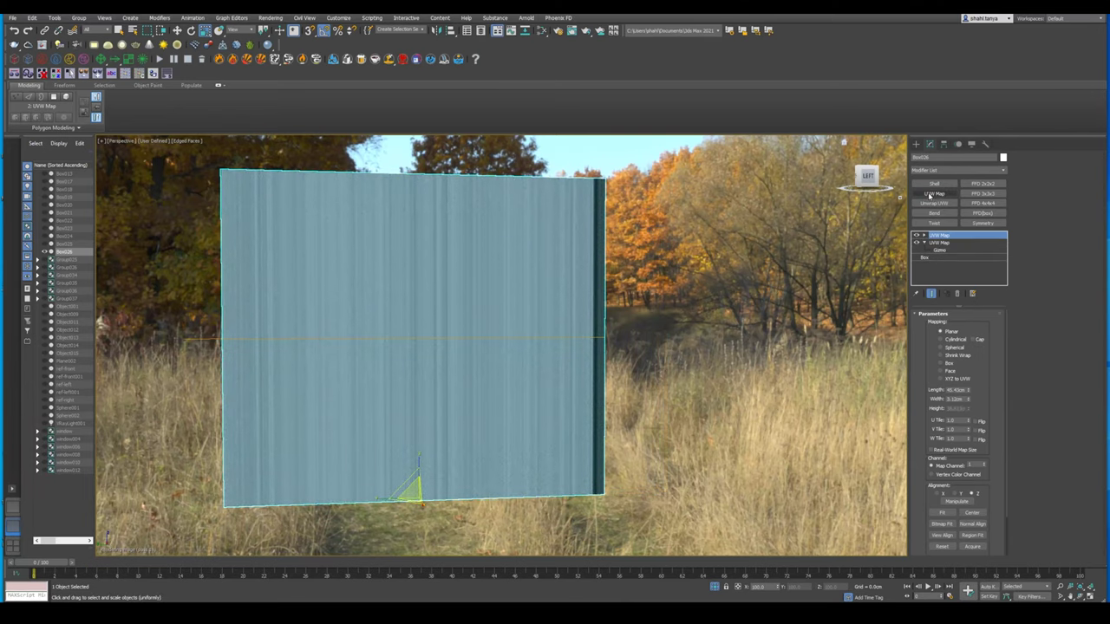
{"action": "left_click", "coordinate": [948, 362]}
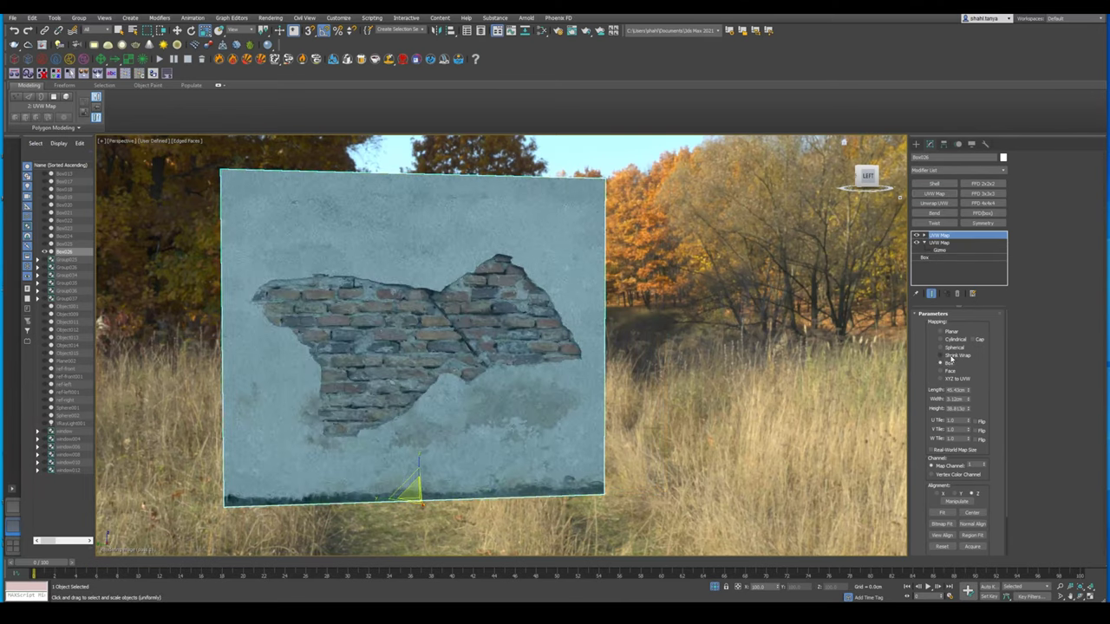
{"action": "left_click", "coordinate": [984, 466]}
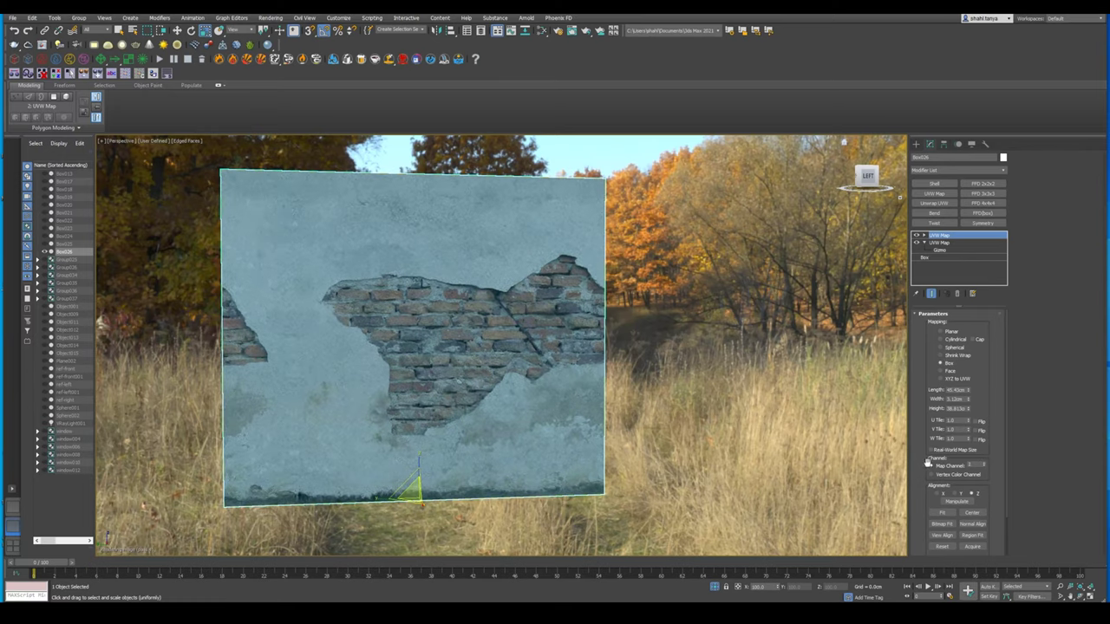
- Check the brick and mask bitmaps' Coordinates settings so both use map channel 2
{"action": "key", "text": "m"}
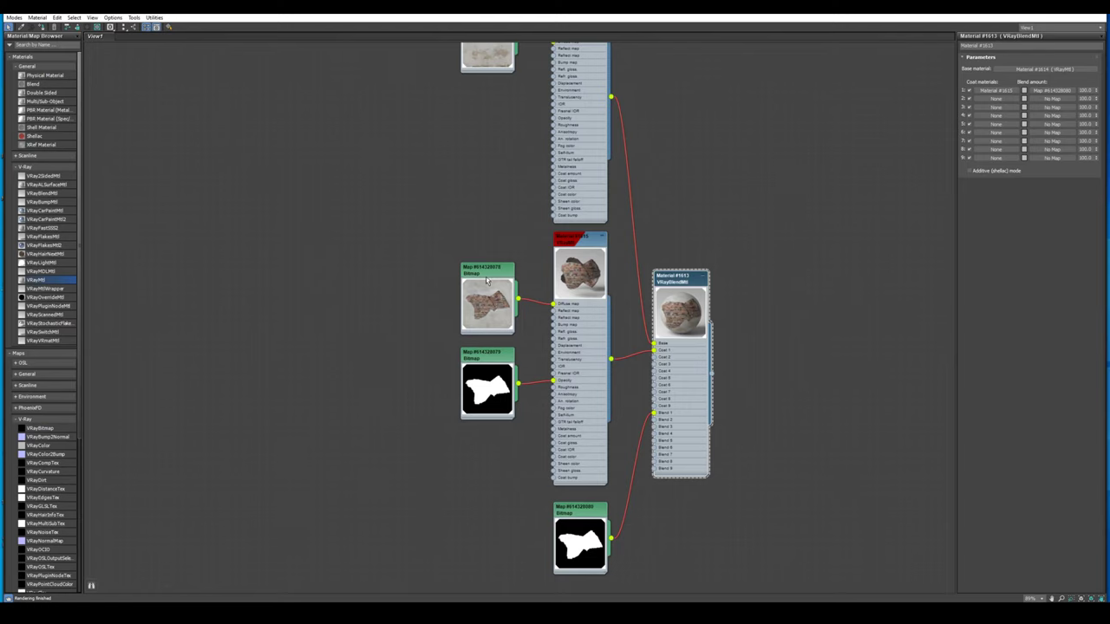
{"action": "double_click", "coordinate": [488, 280]}
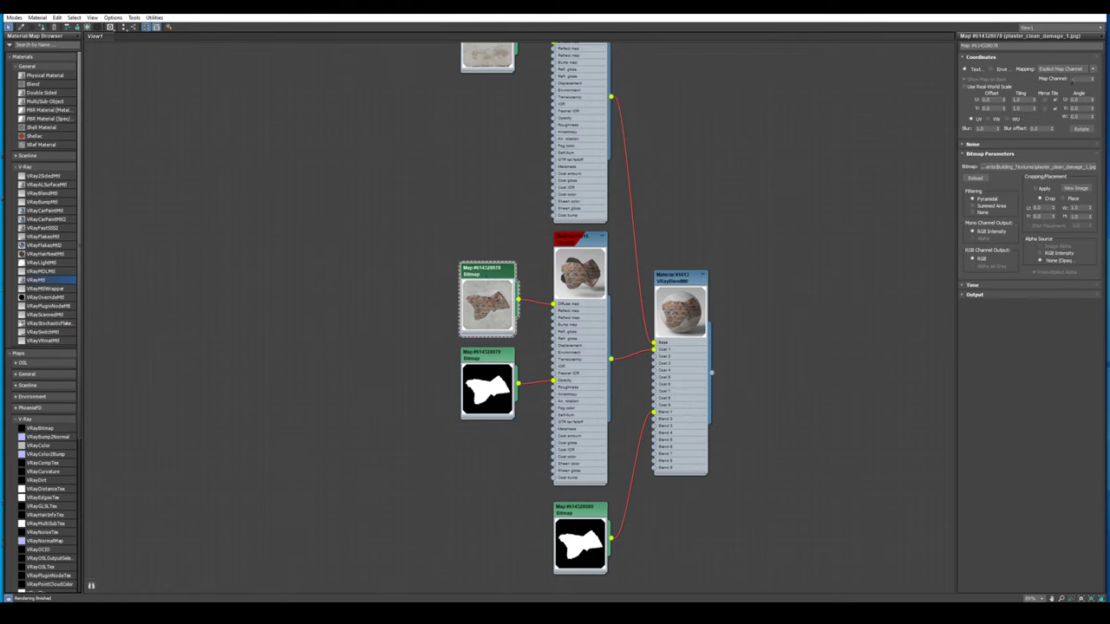
{"action": "double_click", "coordinate": [484, 395]}
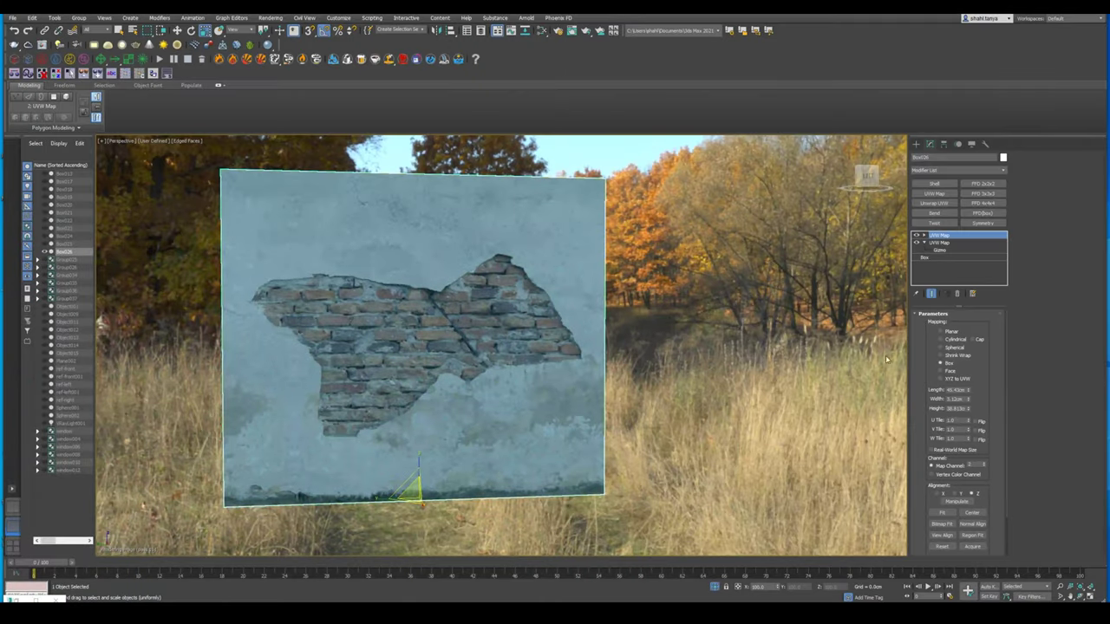
- Select the top UVW Map gizmo, then scale it up and move it to reposition the brick patches
{"action": "left_click", "coordinate": [924, 235]}
{"action": "left_click", "coordinate": [939, 242]}
{"action": "mouse_move", "coordinate": [417, 490]}
{"action": "left_mouse_down"}
{"action": "mouse_move", "coordinate": [414, 330]}
{"action": "mouse_move", "coordinate": [434, 358]}
{"action": "left_mouse_up"}
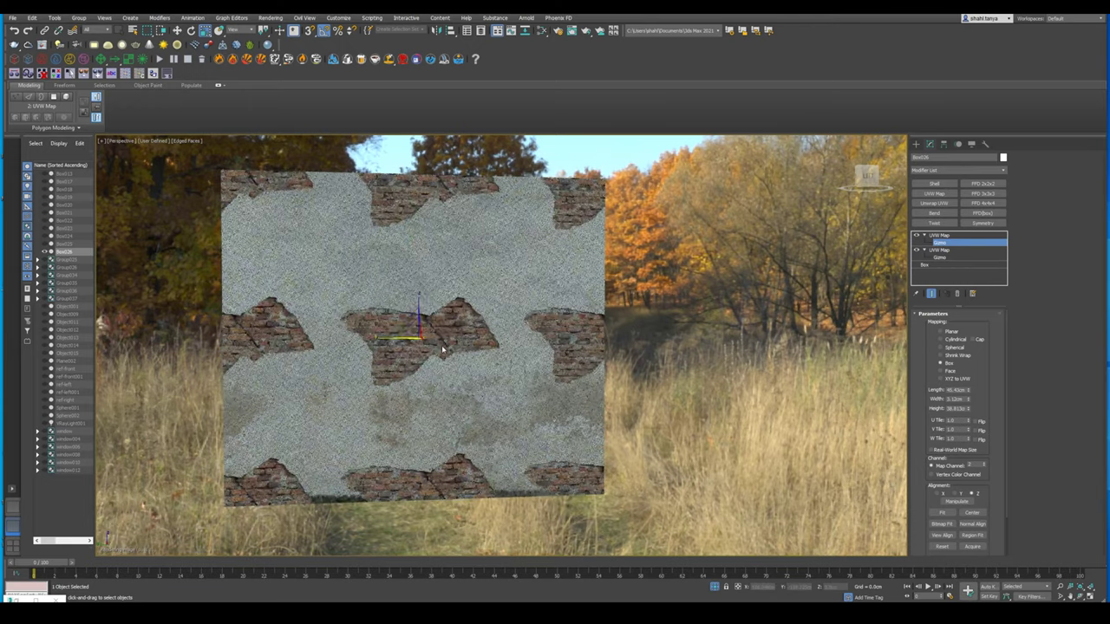
{"action": "left_click_drag", "start_coordinate": [418, 330], "coordinate": [442, 345]}
{"action": "middle_click_drag", "start_coordinate": [442, 345], "coordinate": [488, 335], "text": "alt"}
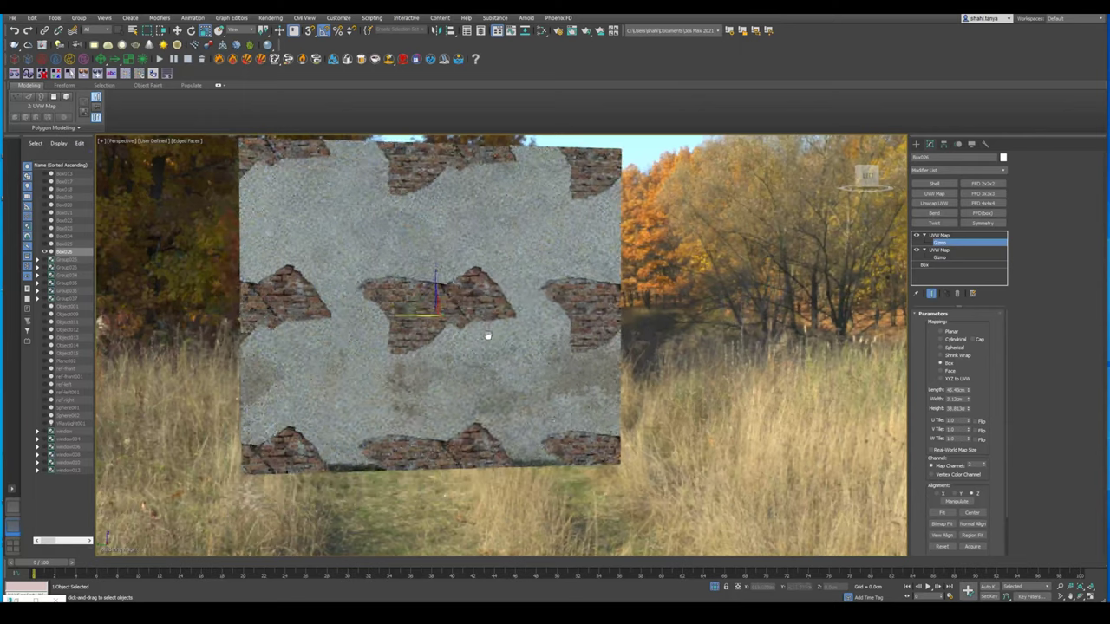
{"action": "key", "text": "w"}
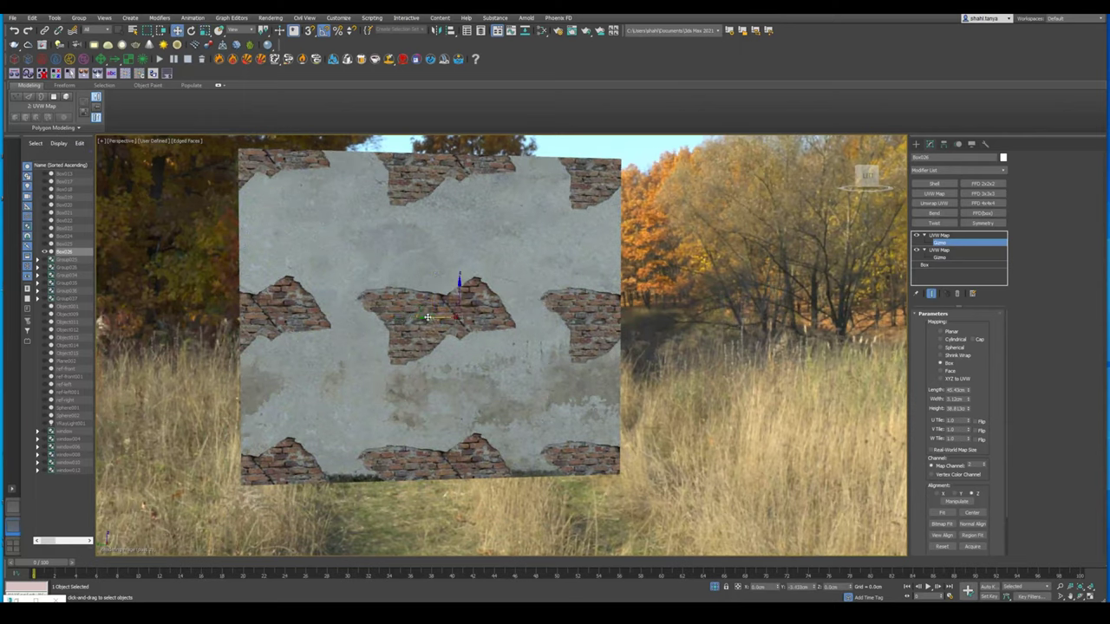
{"action": "left_click_drag", "start_coordinate": [395, 317], "coordinate": [463, 336]}
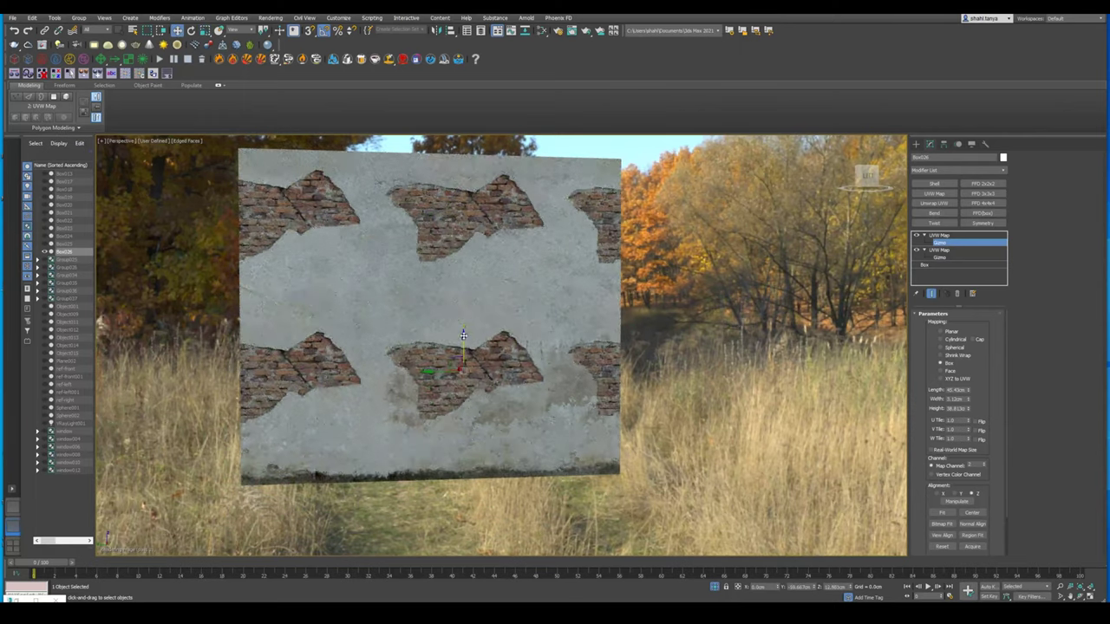
- Turn off U and V tiling on the brick bitmap and both mask bitmaps
{"action": "key", "text": "m"}
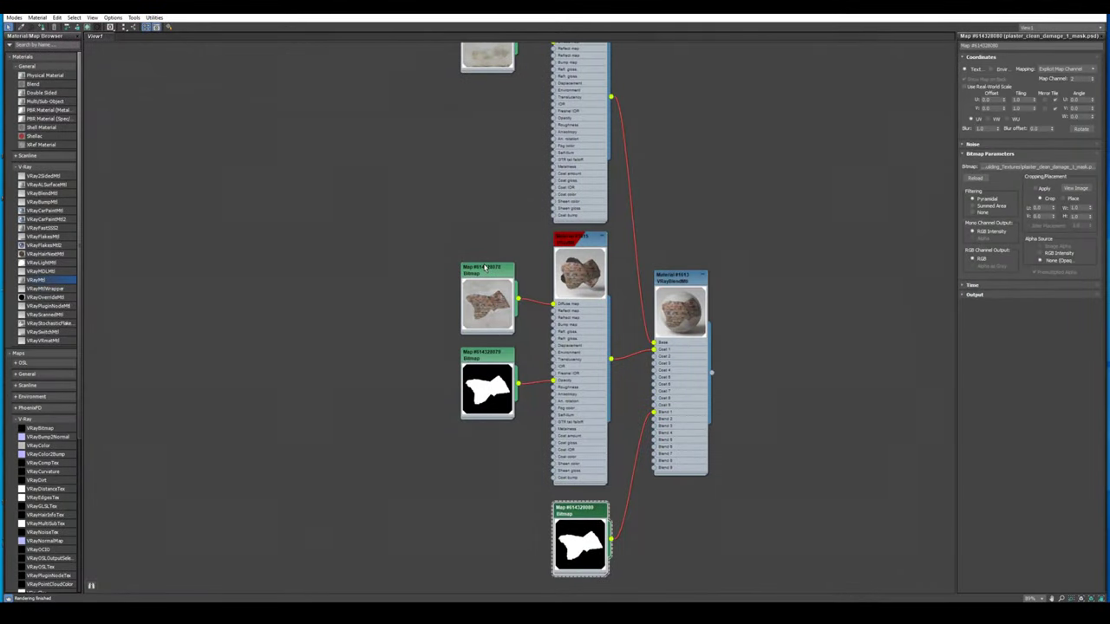
{"action": "left_click", "coordinate": [500, 267]}
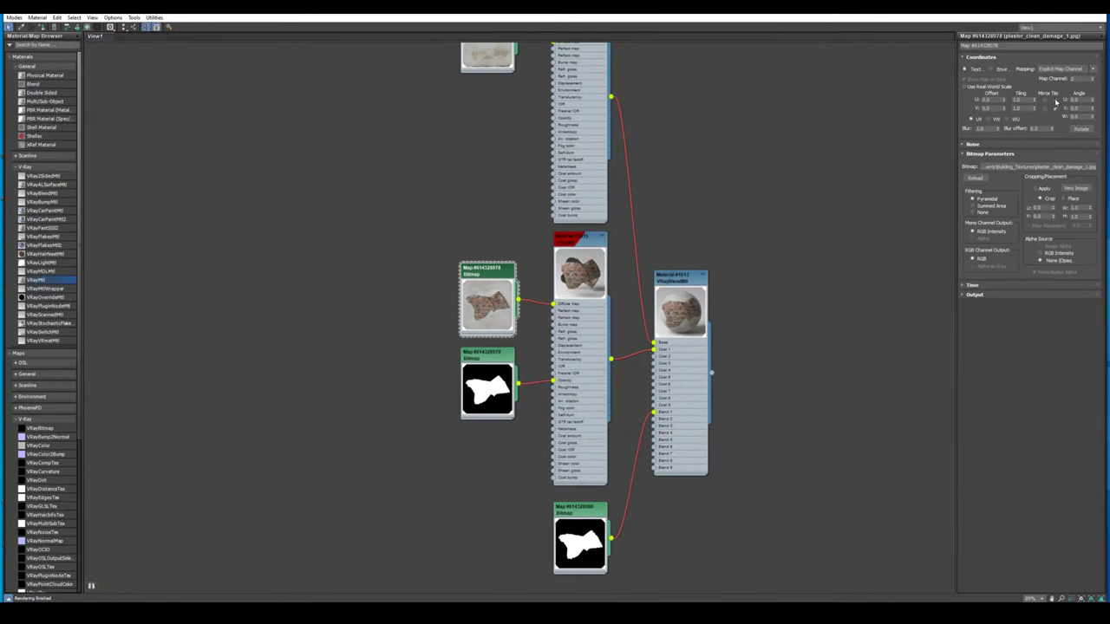
{"action": "left_click", "coordinate": [478, 358]}
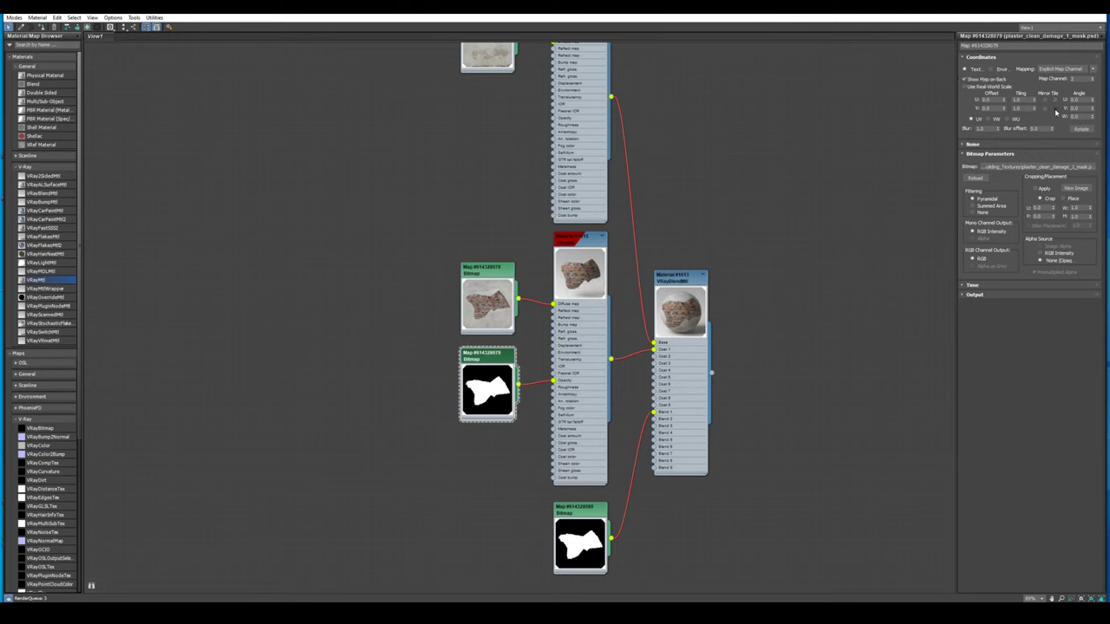
{"action": "left_click", "coordinate": [570, 515]}
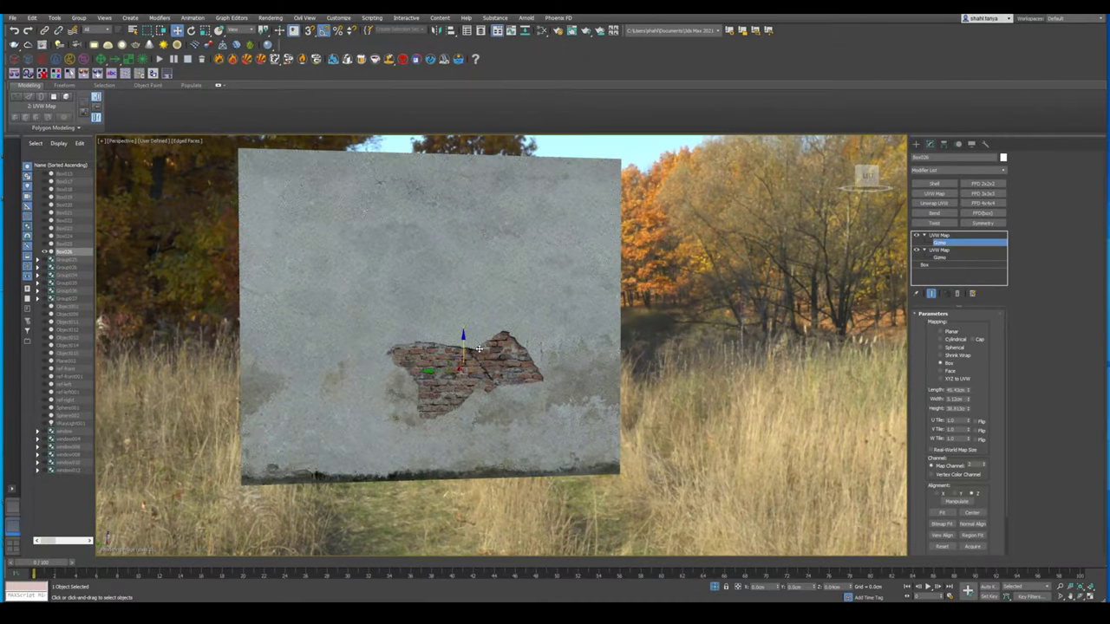
- Uniformly scale up the UVW Map gizmo so the brick patch spreads wider across the plaster
{"action": "key", "text": "r"}
{"action": "left_click_drag", "start_coordinate": [461, 368], "coordinate": [462, 348]}
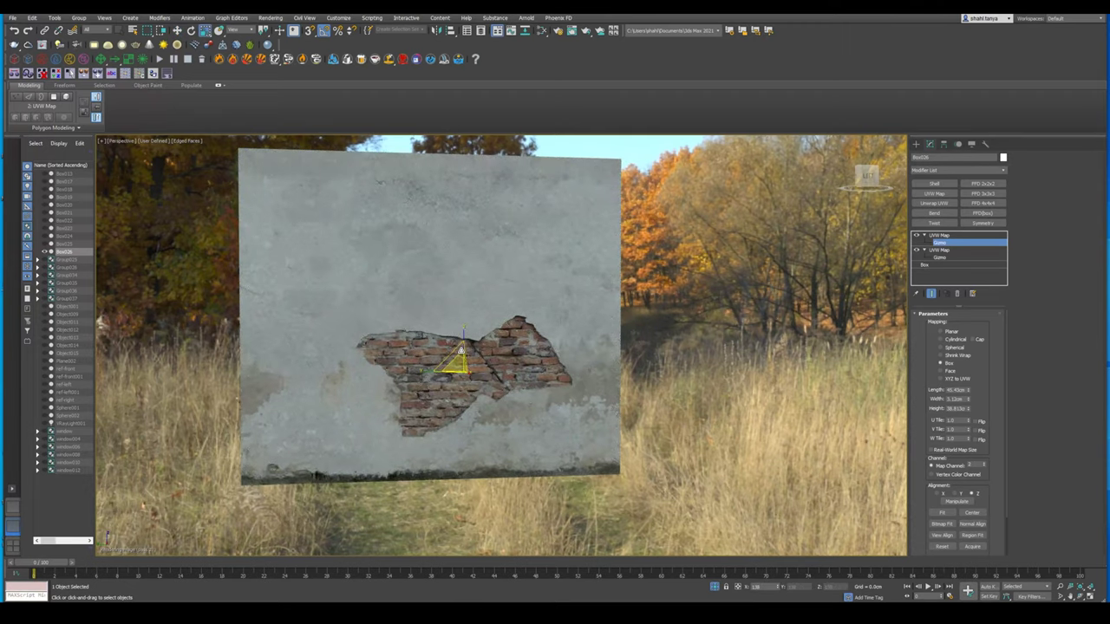